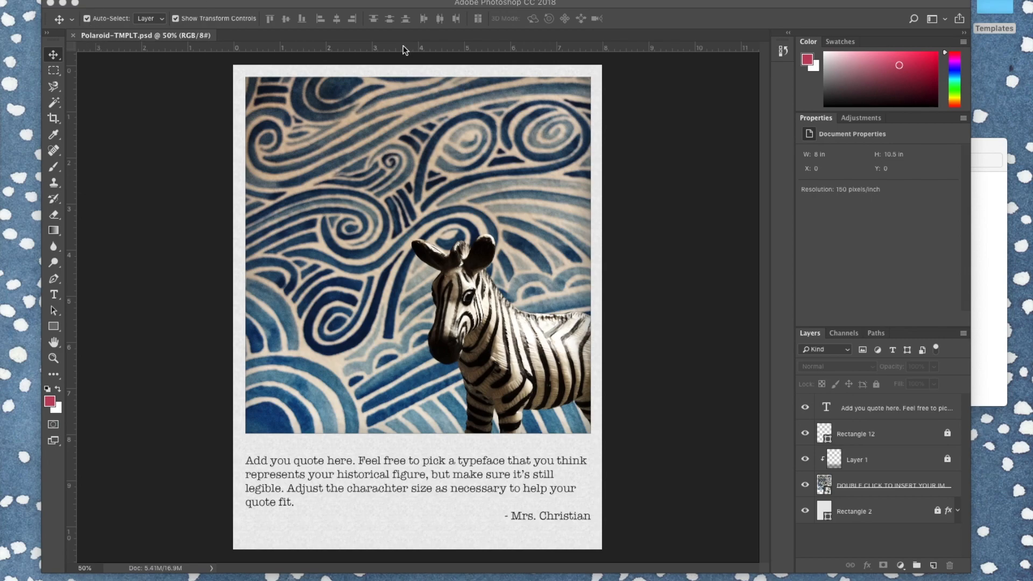
# View the Polaroid-TMPLT.psd file in the Templates folder, then return to the document
pyautogui.doubleClick(999, 8)
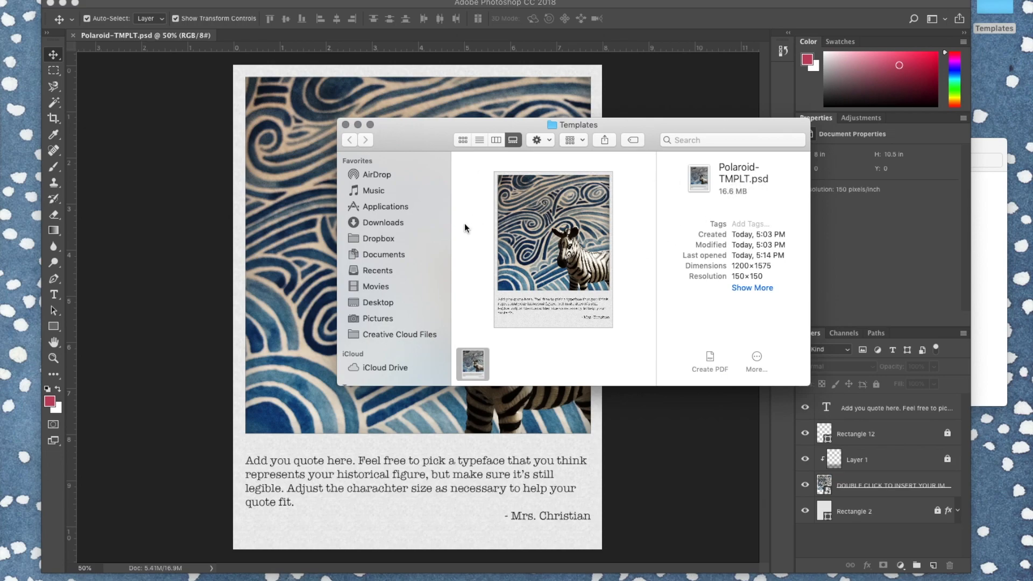
pyautogui.click(279, 179)
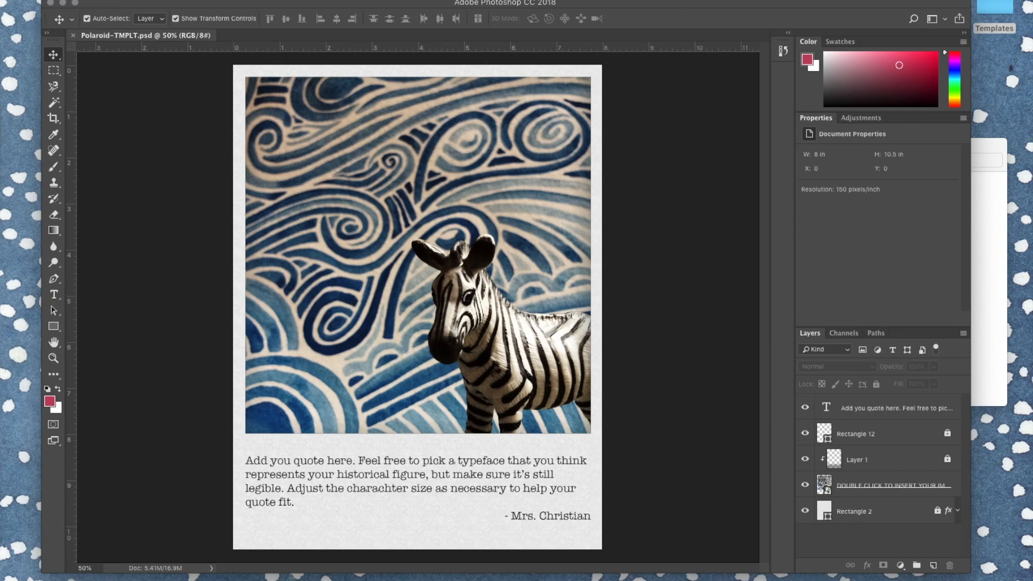
# Save the template as a Photoshop file named with the surname plus "-faceinhistory-a1" in the Face Blending (FIH) folder
pyautogui.click(116, 0)
pyautogui.click(128, 105)
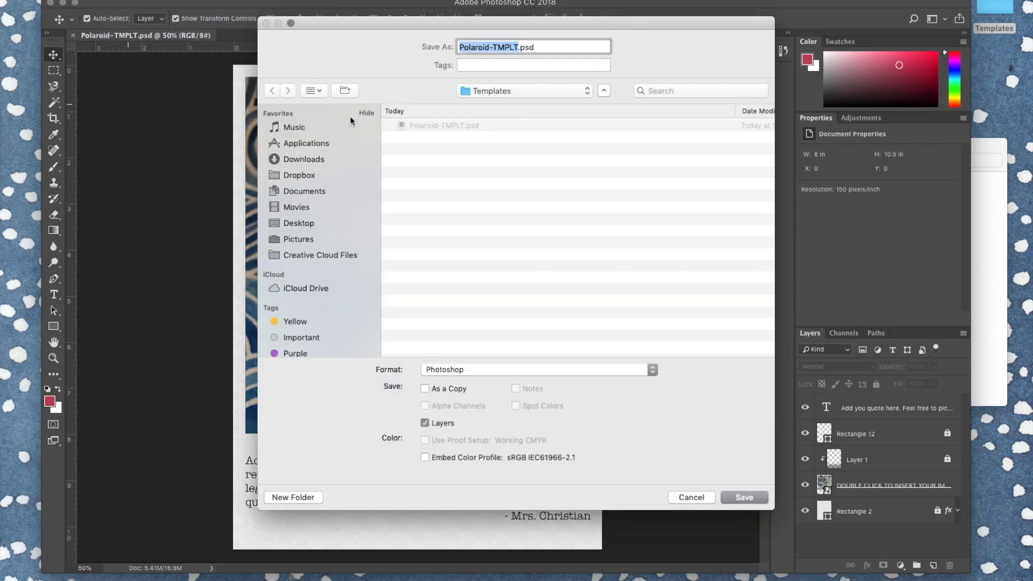
pyautogui.write('christian-')
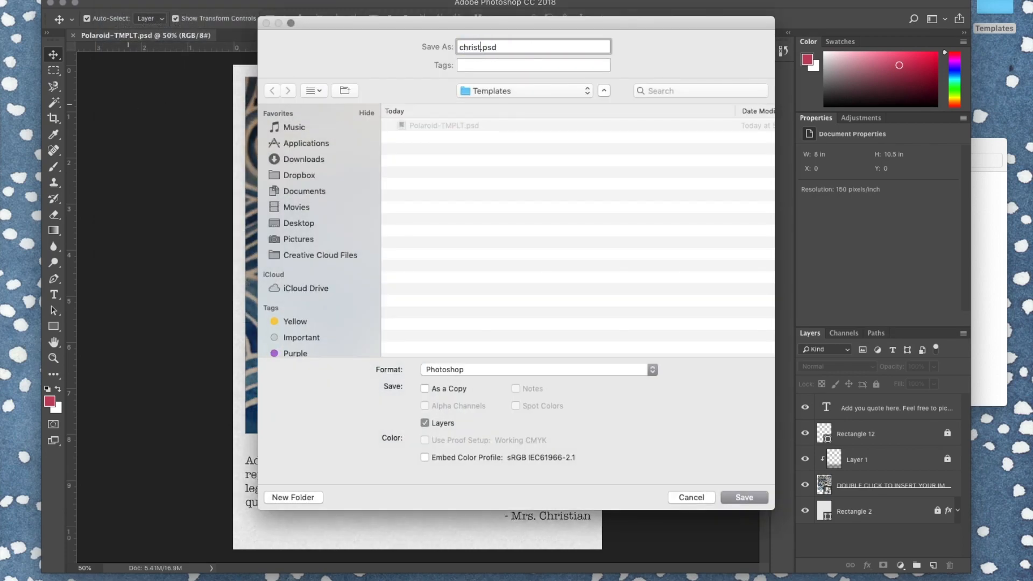
pyautogui.write('faceinhistory-a1')
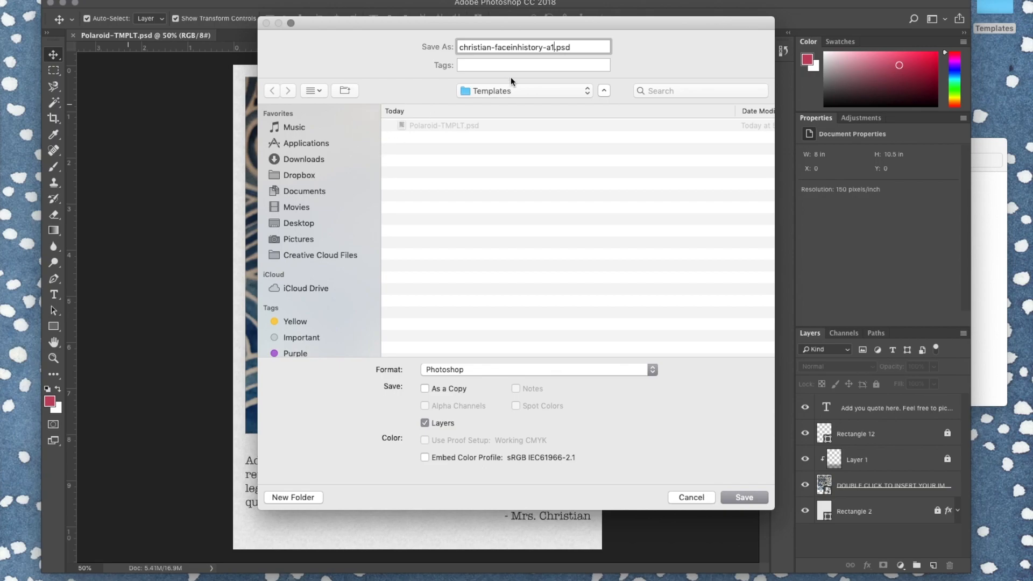
pyautogui.click(512, 91)
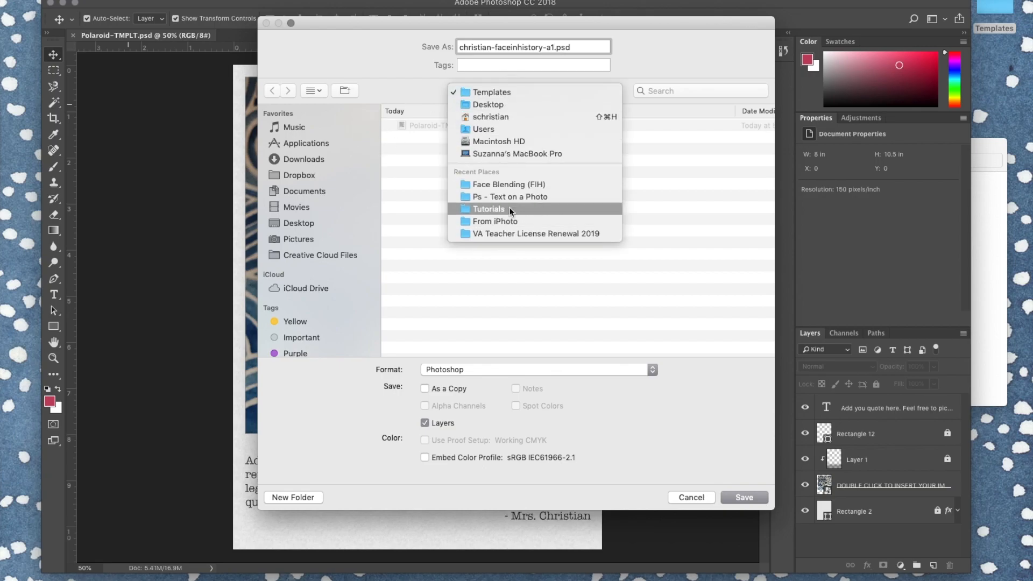
pyautogui.click(522, 185)
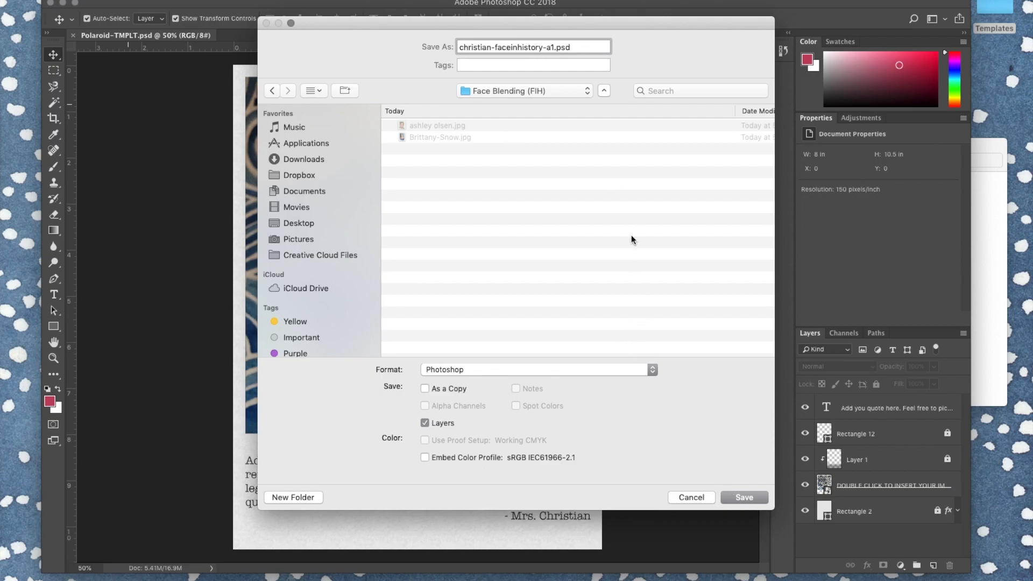
pyautogui.click(651, 370)
pyautogui.click(650, 370)
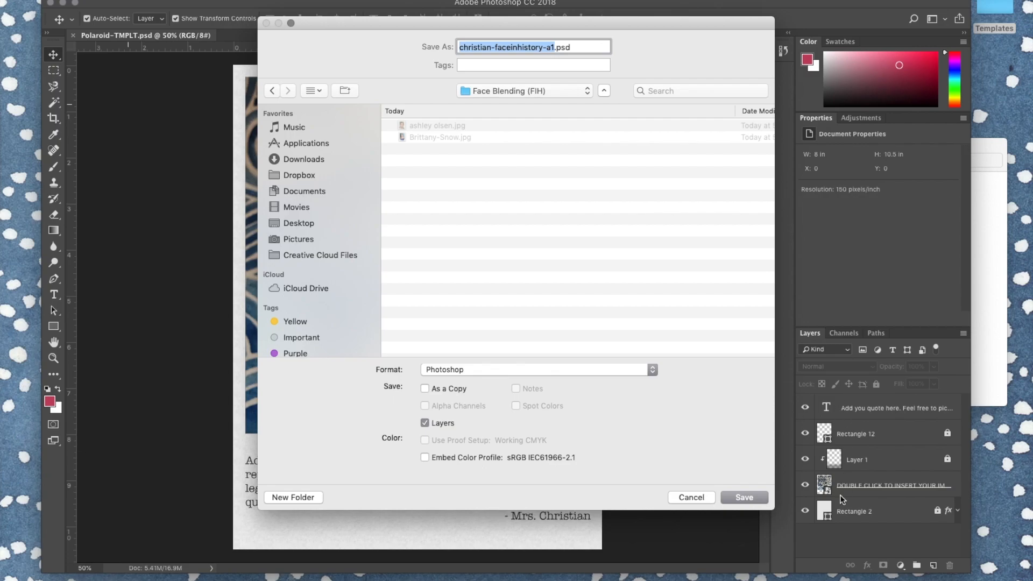
pyautogui.click(760, 496)
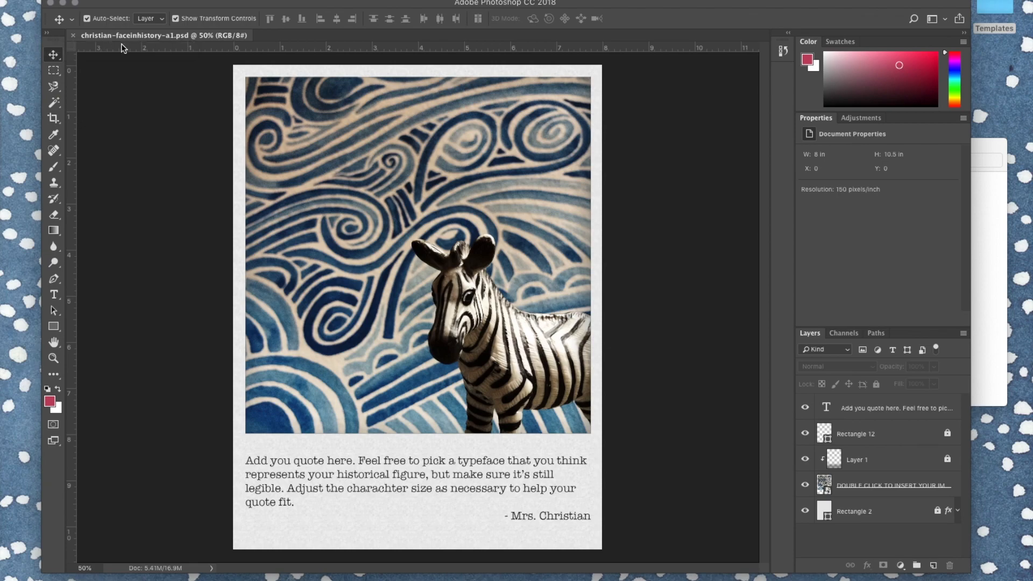
# Open the contents of the "DOUBLE CLICK TO INSERT YOUR IMAGE" smart object layer for editing
pyautogui.click(885, 413)
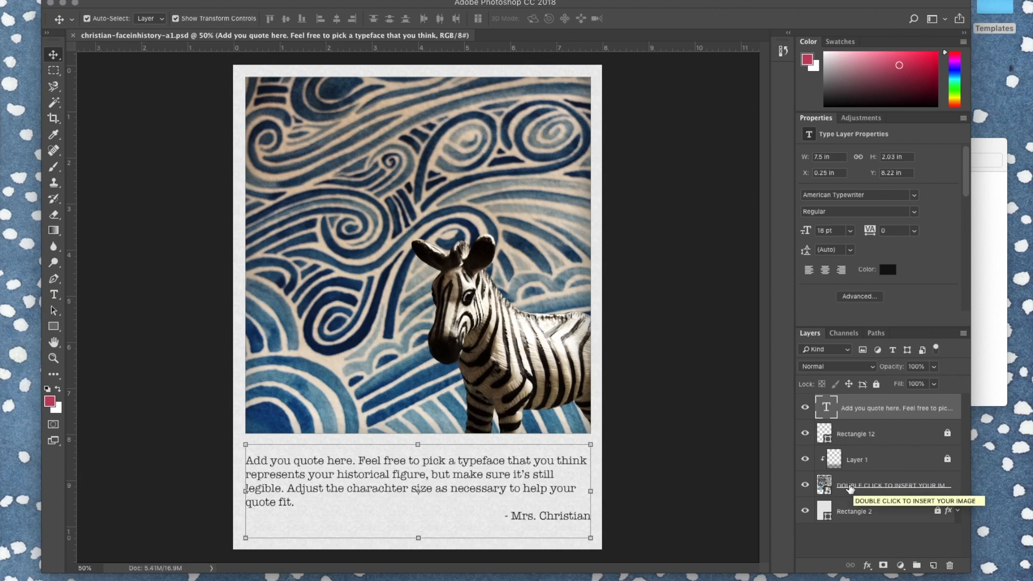
pyautogui.click(830, 486)
pyautogui.doubleClick(829, 485)
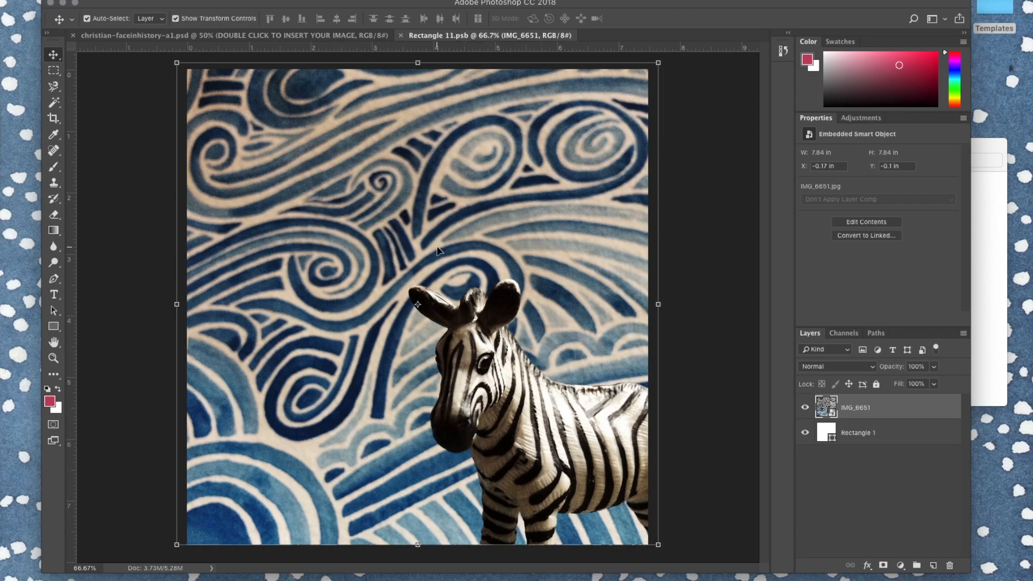
pyautogui.click(334, 37)
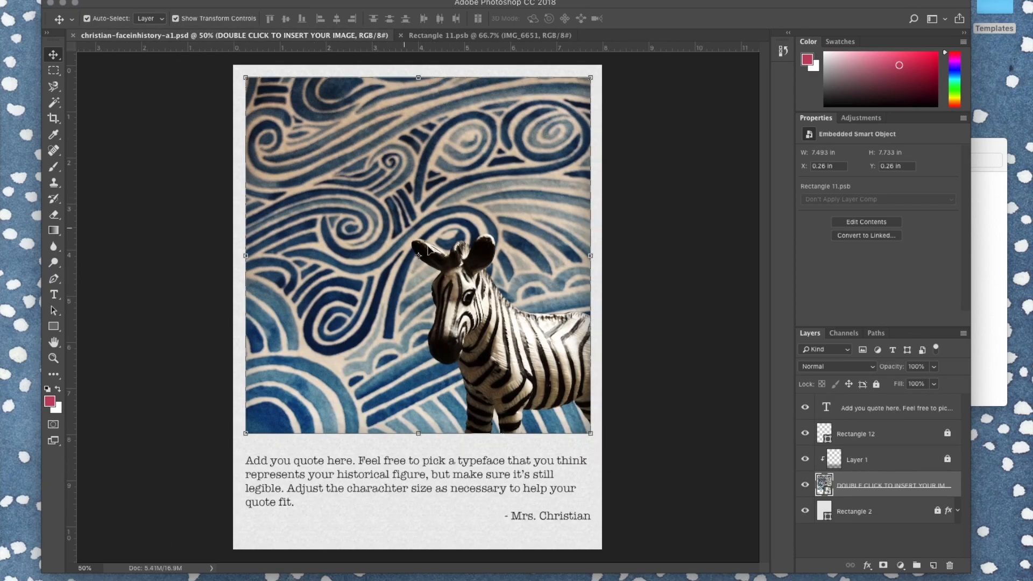
pyautogui.click(538, 35)
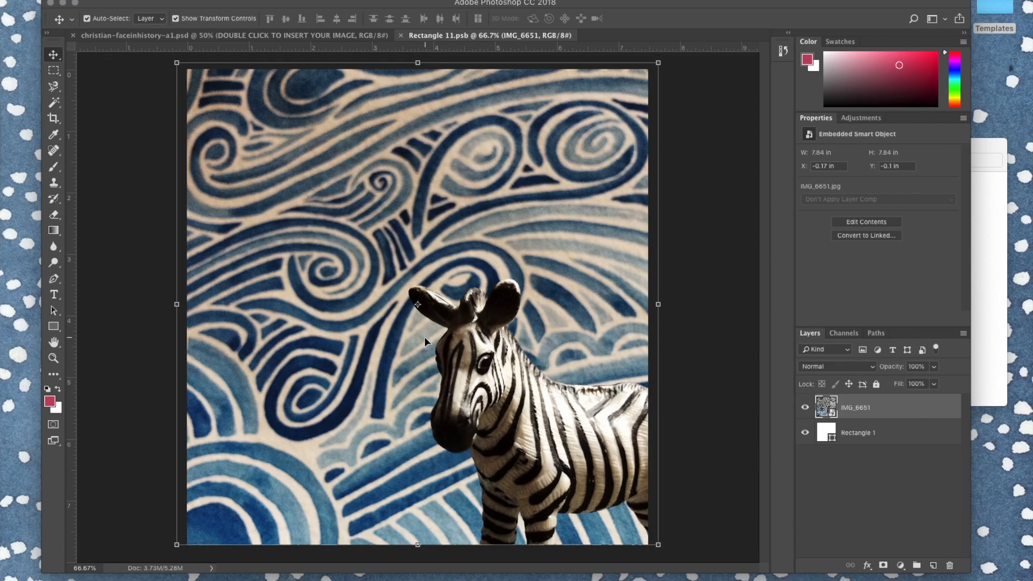
# Place Brittany-Snow.jpg from the Face Blending (FIH) folder into the smart object's document
pyautogui.click(994, 146)
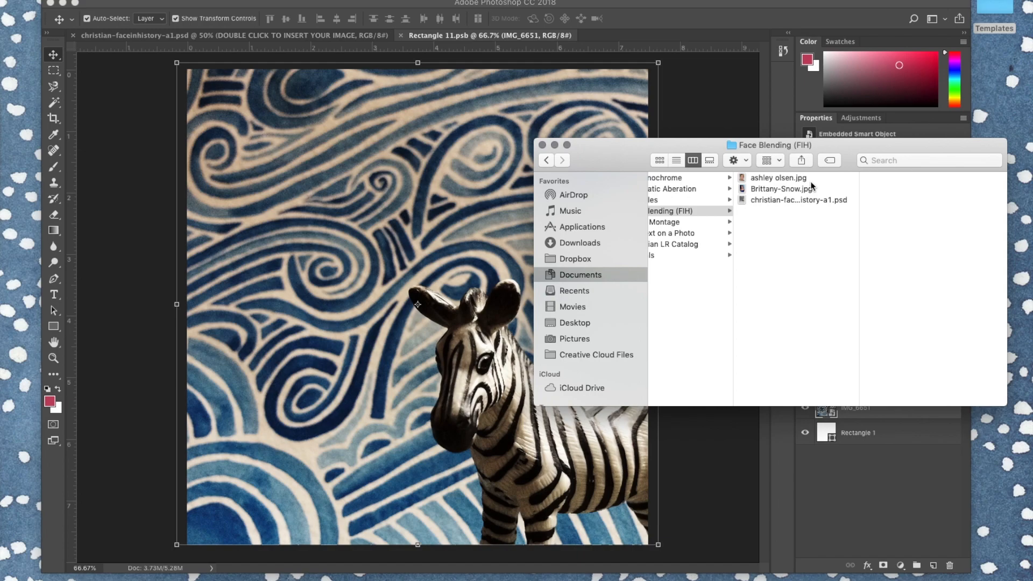
pyautogui.click(789, 190)
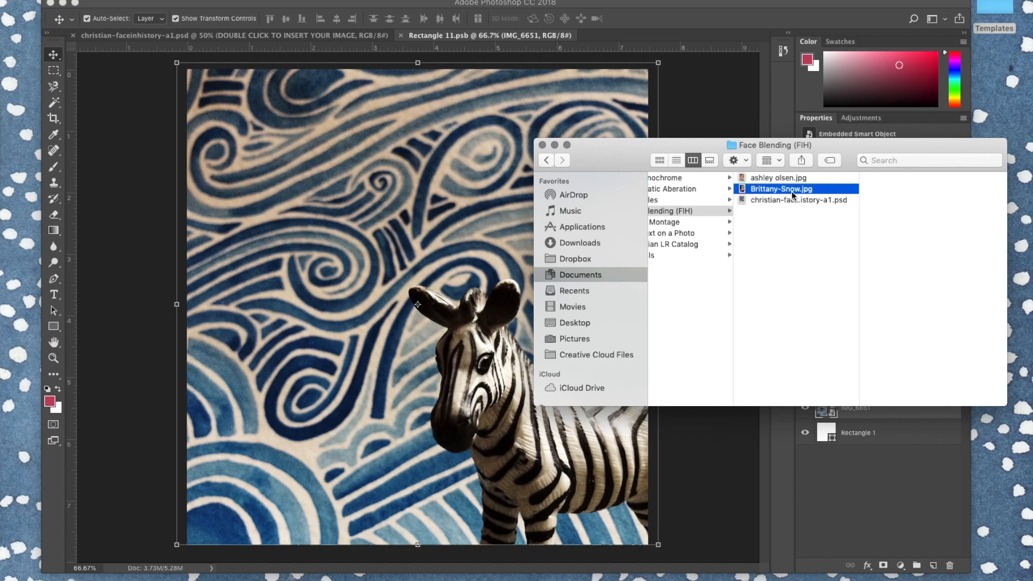
pyautogui.moveTo(788, 192); pyautogui.dragTo(434, 216)
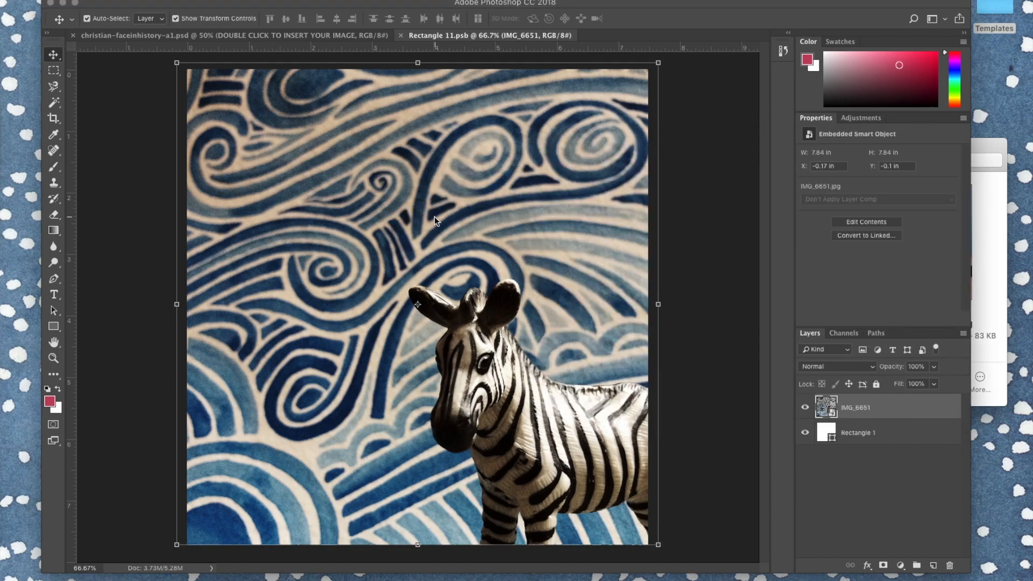
# Scale the Brittany-Snow photo to about 82%, position it to cover the canvas with the face centred, and commit the placement
pyautogui.press('super+minus')
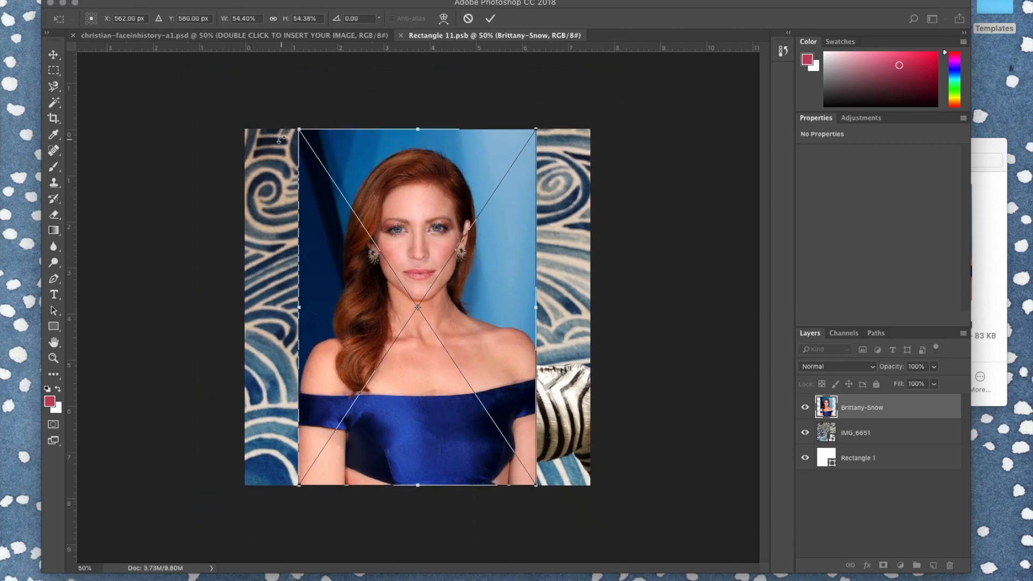
pyautogui.moveTo(301, 130); pyautogui.dragTo(201, 79)
pyautogui.moveTo(464, 252); pyautogui.dragTo(458, 323)
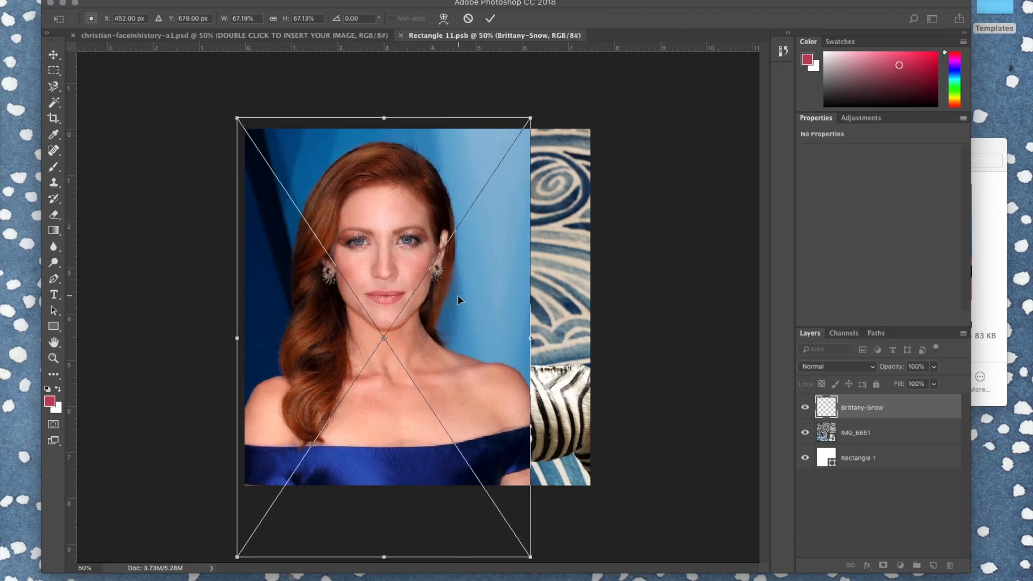
pyautogui.moveTo(530, 119); pyautogui.dragTo(656, 61)
pyautogui.moveTo(508, 201); pyautogui.dragTo(508, 272)
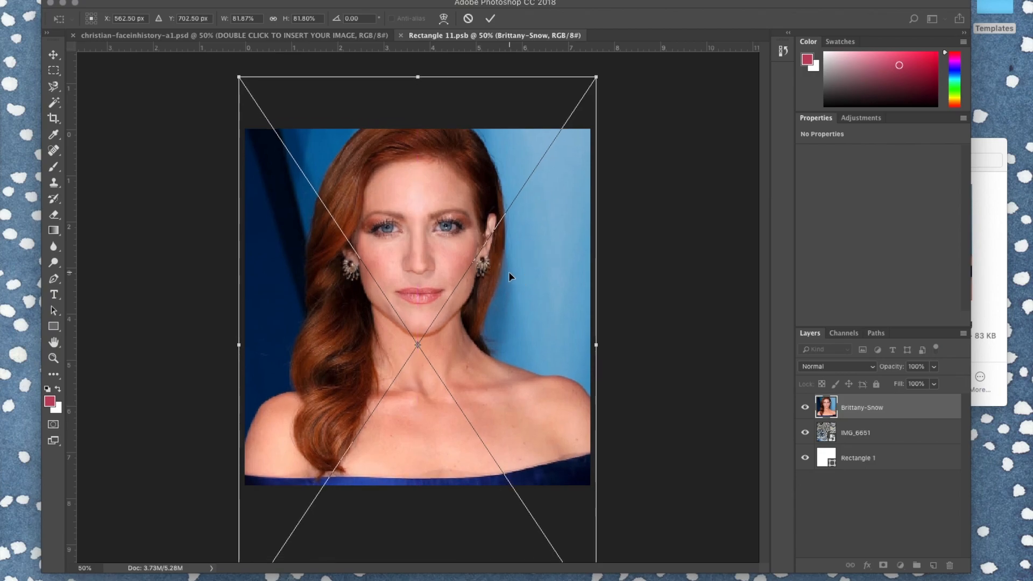
pyautogui.press('Return')
# Place ashley olsen.jpg from the Face Blending (FIH) folder above the Brittany-Snow photo
pyautogui.click(993, 150)
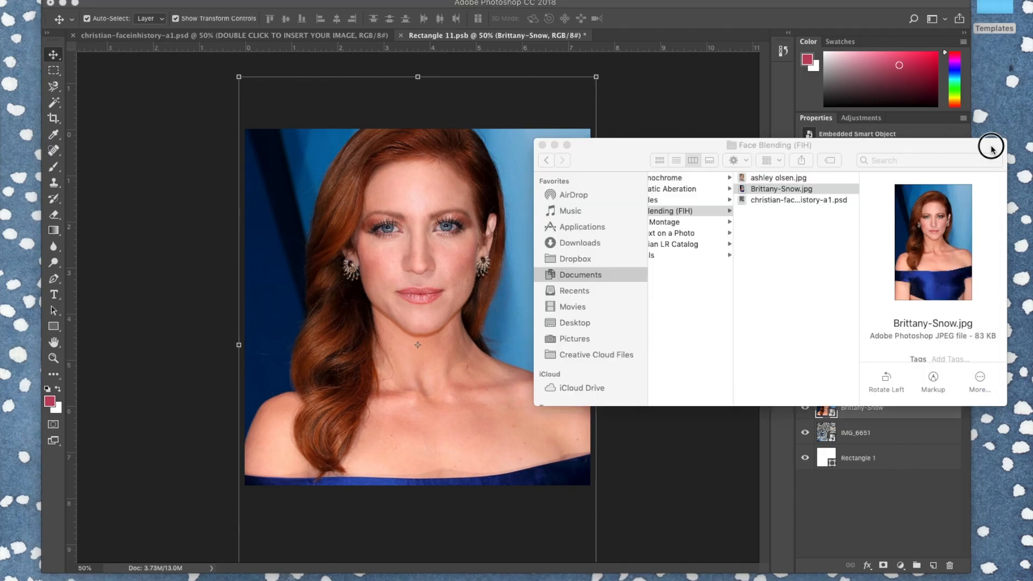
pyautogui.click(789, 178)
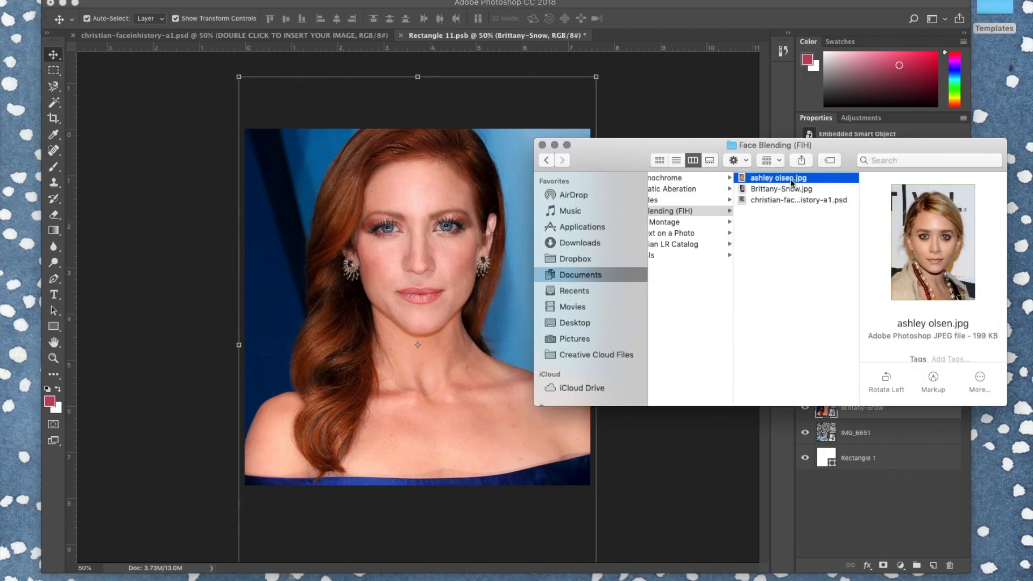
pyautogui.click(325, 283)
pyautogui.click(987, 148)
pyautogui.moveTo(781, 182); pyautogui.dragTo(443, 267)
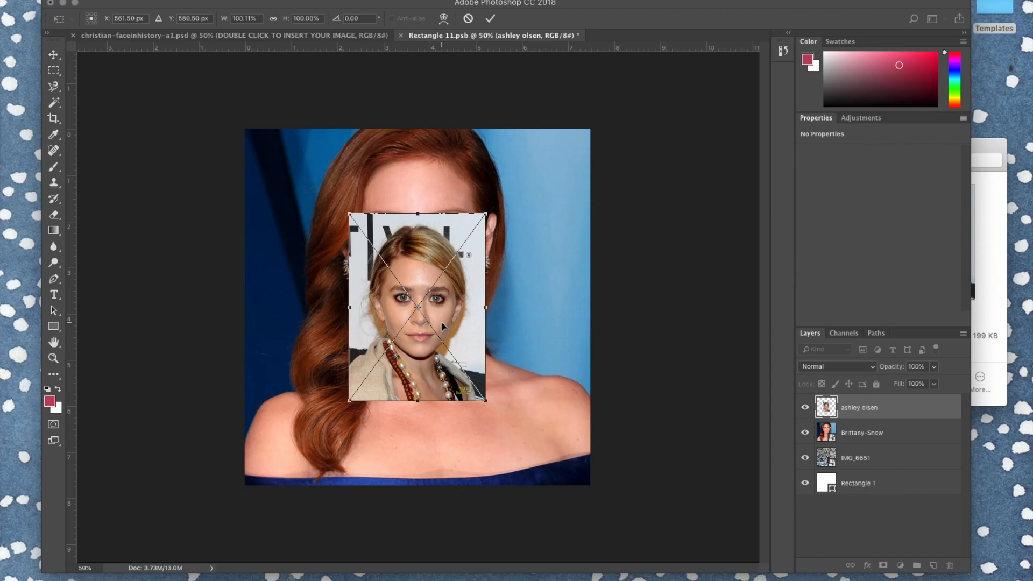
# Move the ashley olsen photo over the left part of the face beneath and lower its opacity to 49%
pyautogui.press('super+equal')
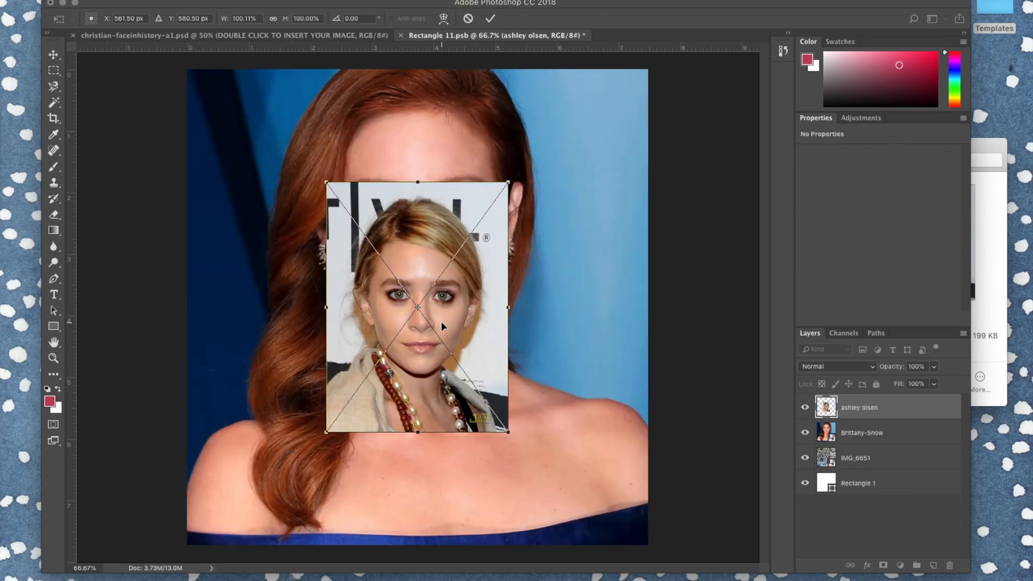
pyautogui.moveTo(460, 305); pyautogui.dragTo(277, 217)
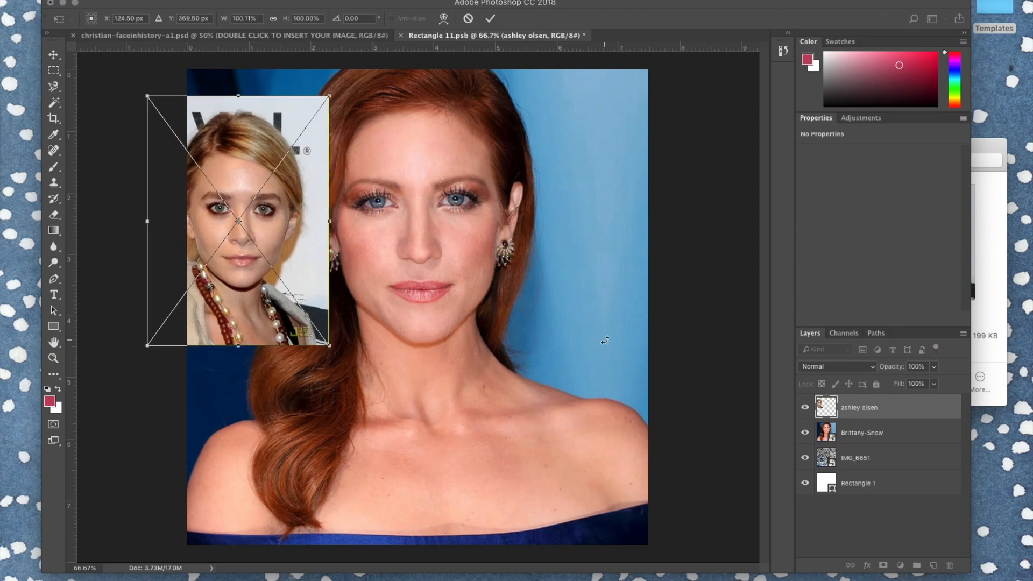
pyautogui.moveTo(298, 222); pyautogui.dragTo(428, 232)
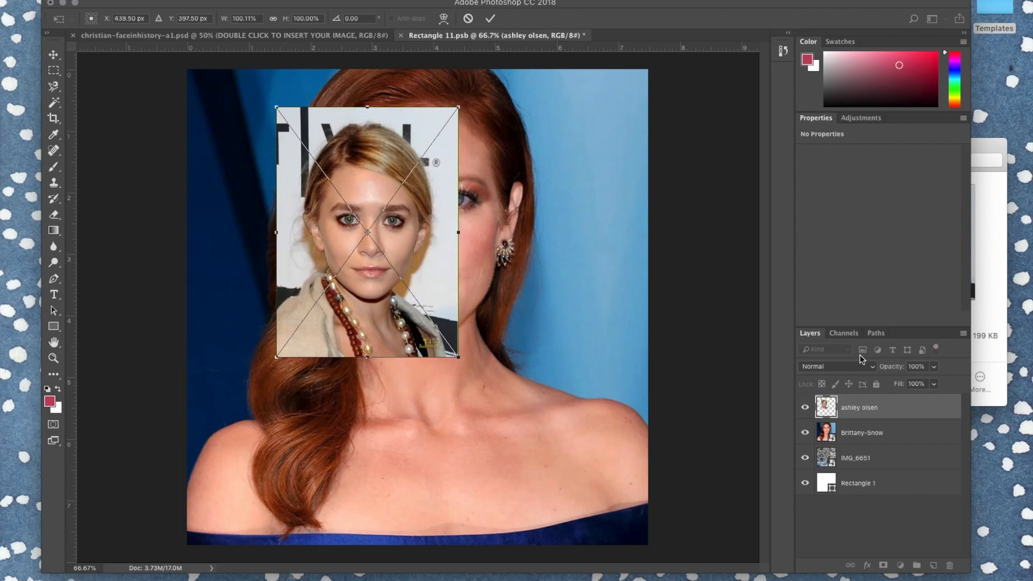
pyautogui.click(935, 367)
pyautogui.click(905, 381)
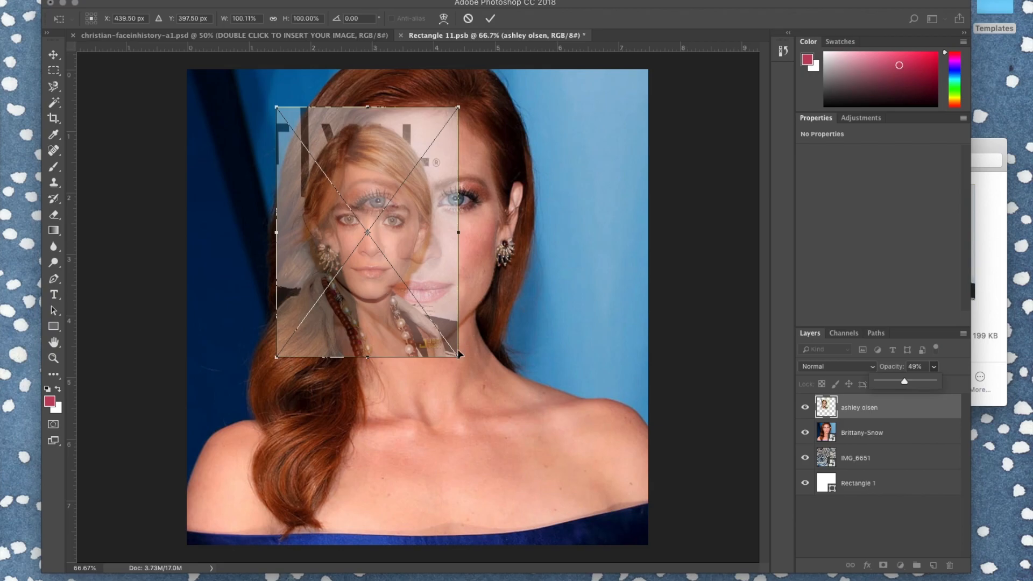
# Enlarge the ashley olsen photo to about 182% and move it so its facial features overlap those of the photo beneath
pyautogui.moveTo(459, 357); pyautogui.dragTo(564, 464)
pyautogui.moveTo(425, 380); pyautogui.dragTo(418, 305)
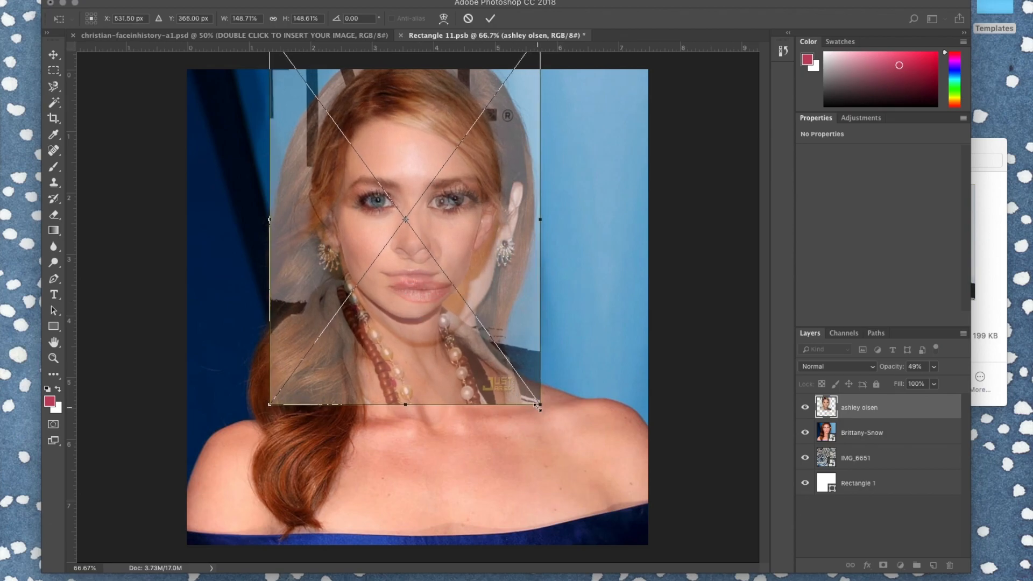
pyautogui.moveTo(540, 405); pyautogui.dragTo(601, 489)
pyautogui.moveTo(485, 396); pyautogui.dragTo(459, 356)
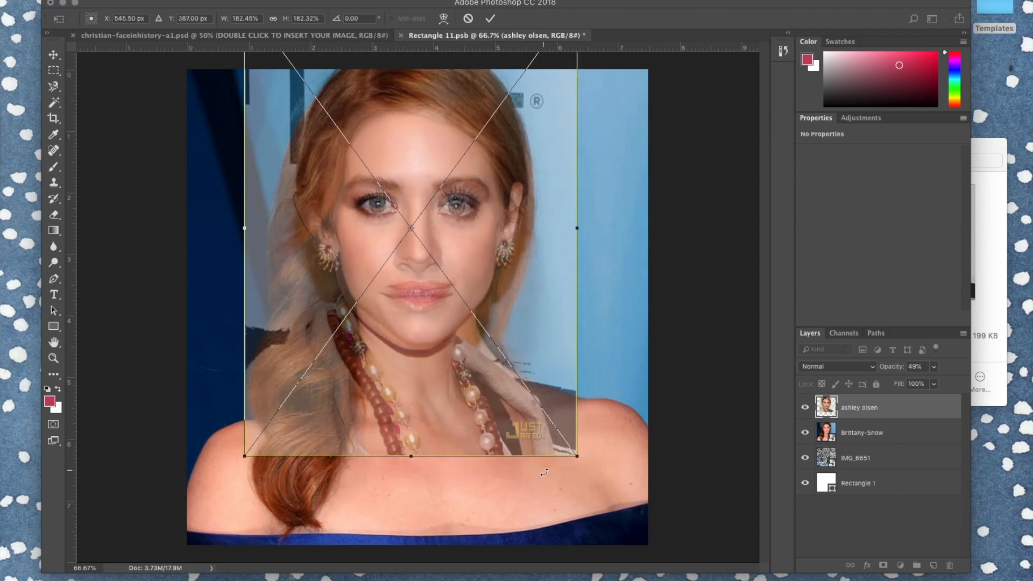
# Rotate the ashley olsen photo to about -3.10° and shift it slightly upward to align the eyes and mouth with the face beneath
pyautogui.moveTo(589, 466)
pyautogui.mouseDown()
pyautogui.moveTo(581, 478)
pyautogui.moveTo(591, 447)
pyautogui.mouseUp()
pyautogui.moveTo(453, 390); pyautogui.dragTo(454, 385)
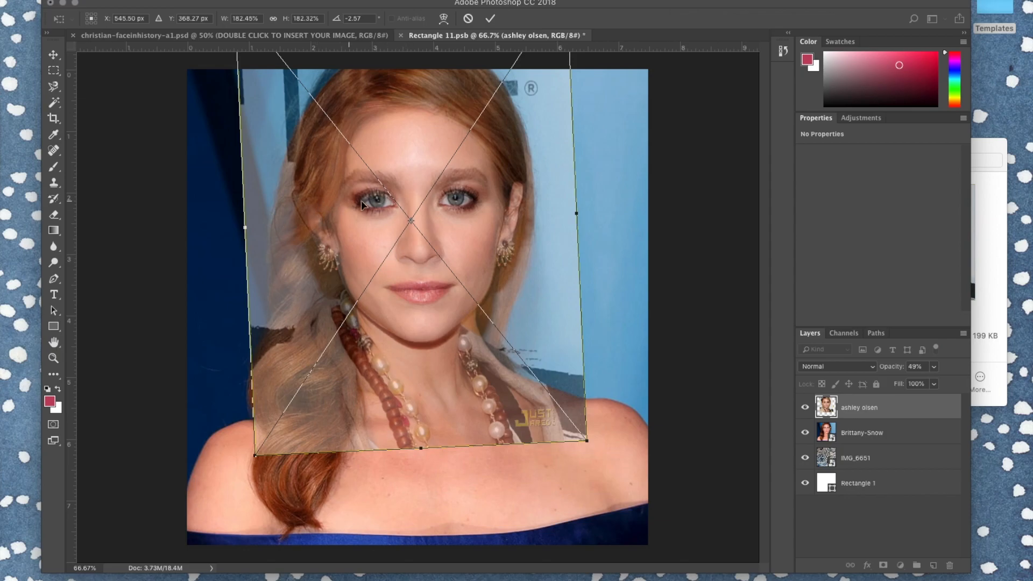
pyautogui.moveTo(246, 461); pyautogui.dragTo(253, 462)
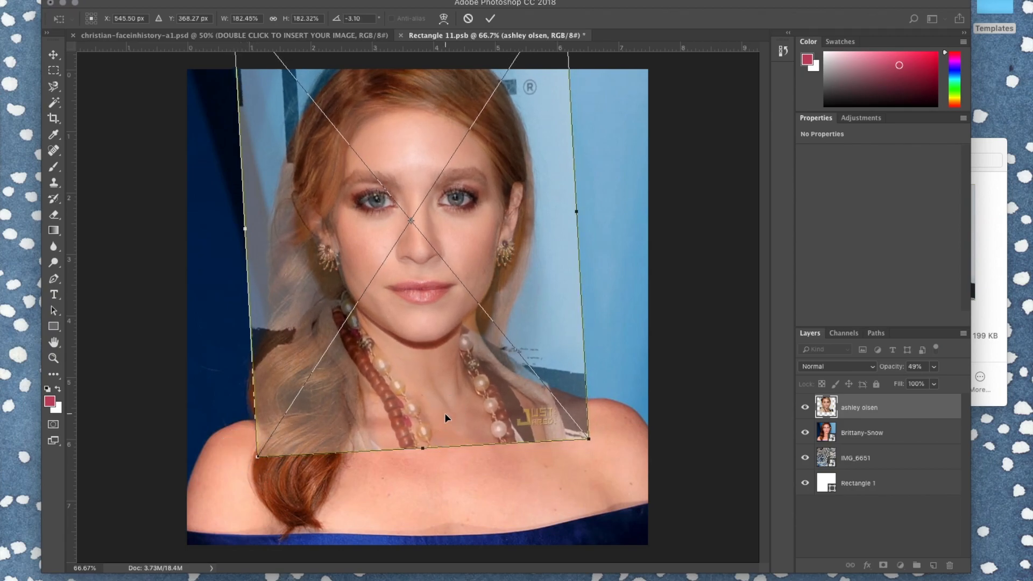
pyautogui.moveTo(258, 458); pyautogui.dragTo(253, 457)
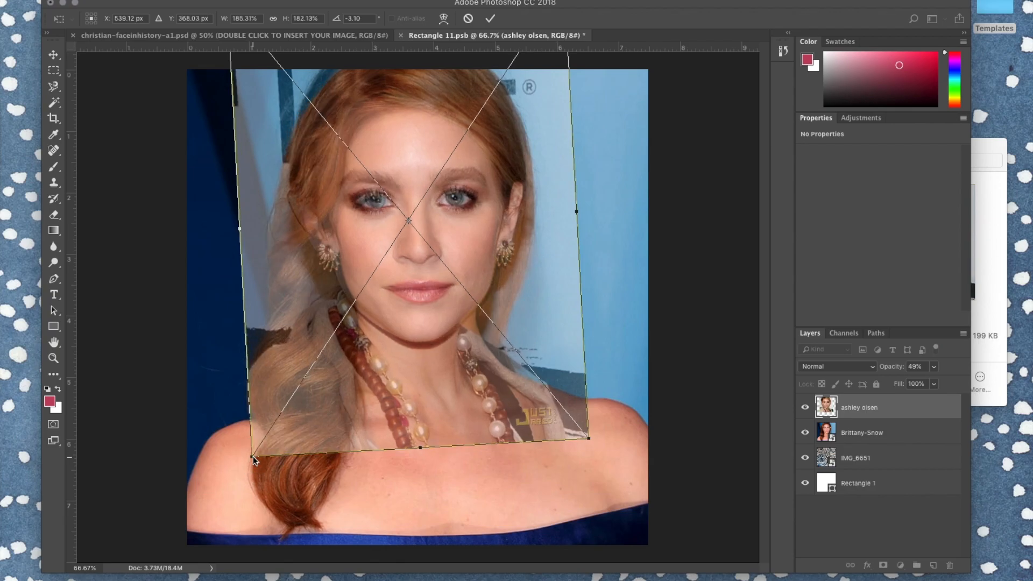
pyautogui.press('super+z')
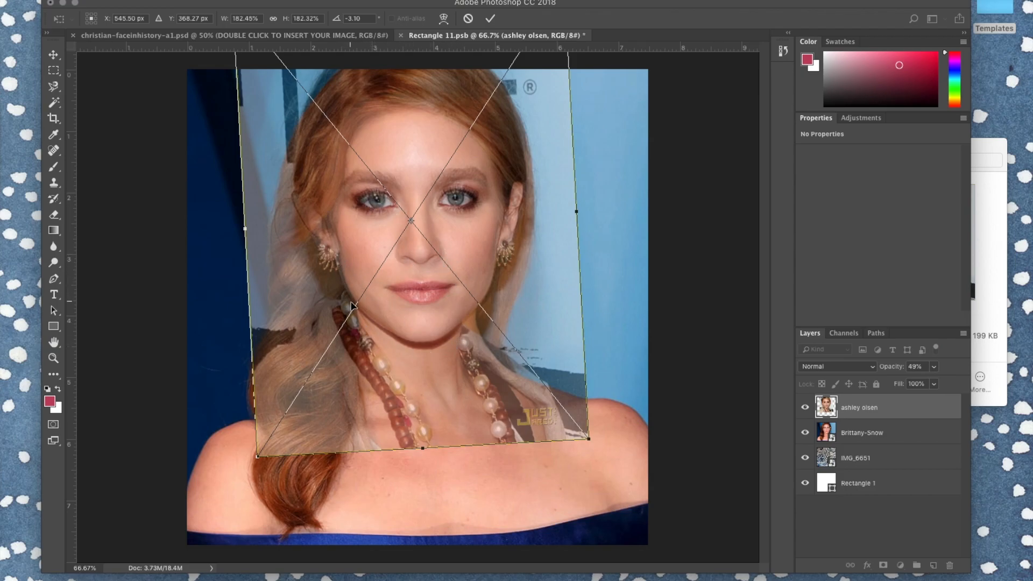
# Refine the ashley olsen photo's fit to about 183.6% scale and -2.22° rotation, and commit the placement
pyautogui.moveTo(588, 439); pyautogui.dragTo(592, 442)
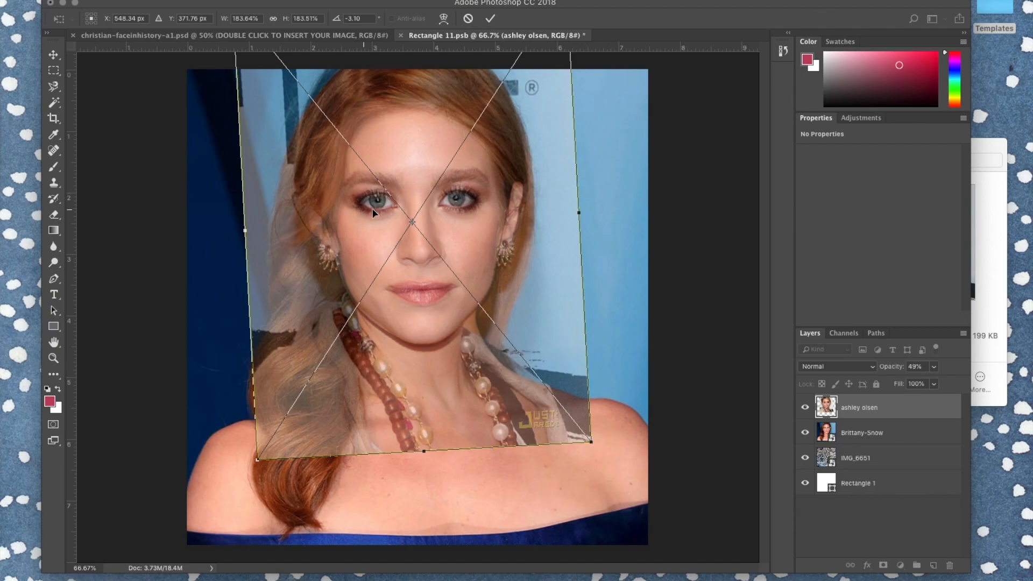
pyautogui.moveTo(248, 471)
pyautogui.mouseDown()
pyautogui.moveTo(255, 478)
pyautogui.moveTo(243, 467)
pyautogui.mouseUp()
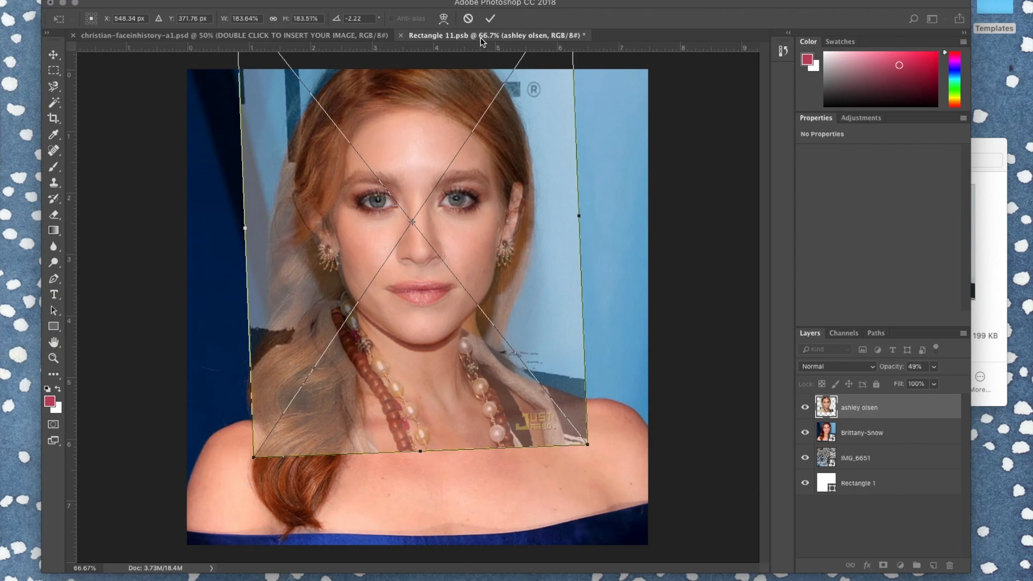
pyautogui.click(491, 20)
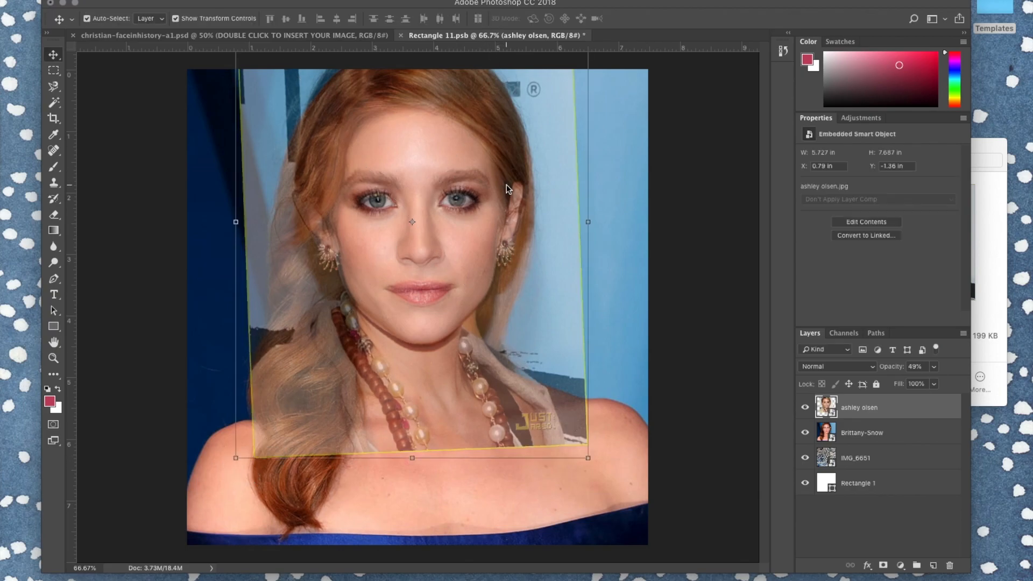
# Restore the ashley olsen layer to 100% opacity and place it beneath the Brittany-Snow layer
pyautogui.click(934, 367)
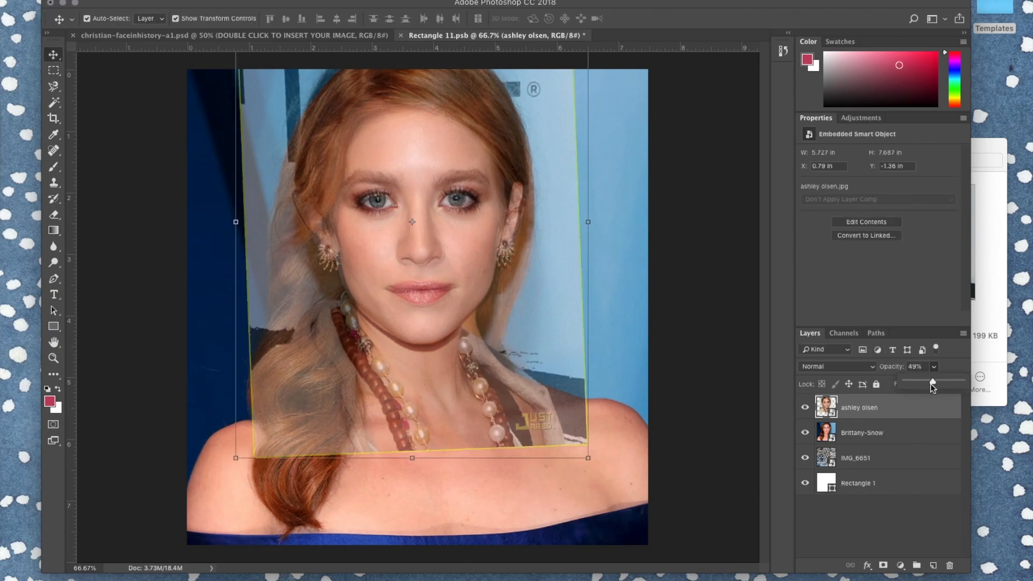
pyautogui.moveTo(932, 387); pyautogui.dragTo(964, 377)
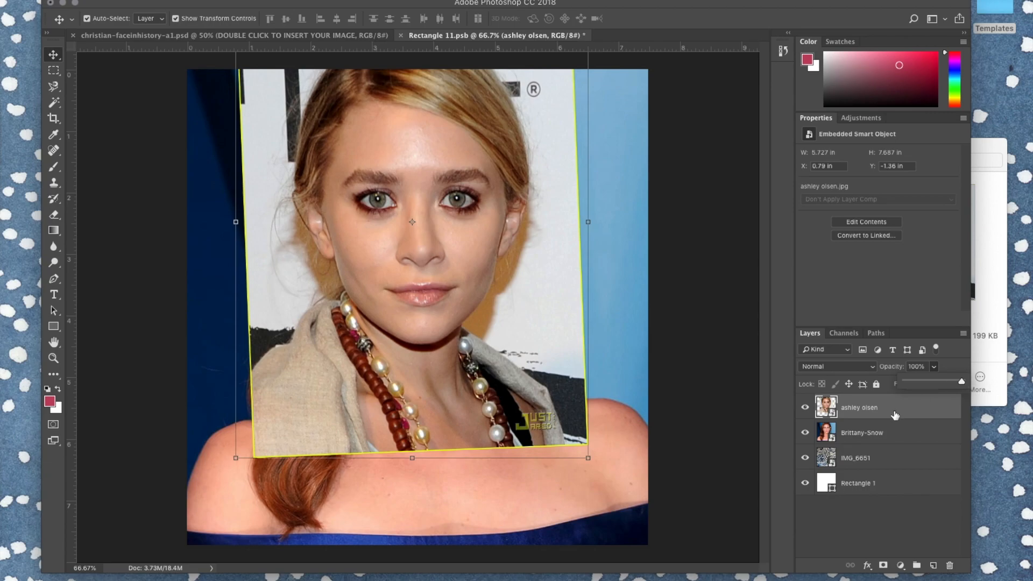
pyautogui.moveTo(903, 413); pyautogui.dragTo(901, 439)
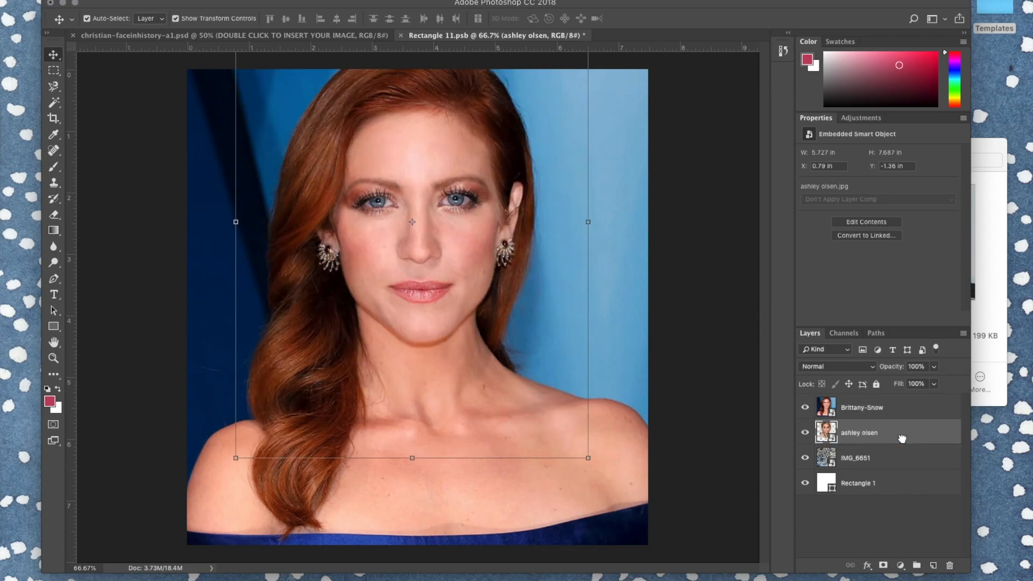
# Add a layer mask to the Brittany-Snow layer and prepare a black 89 px brush with 9% hardness
pyautogui.click(866, 407)
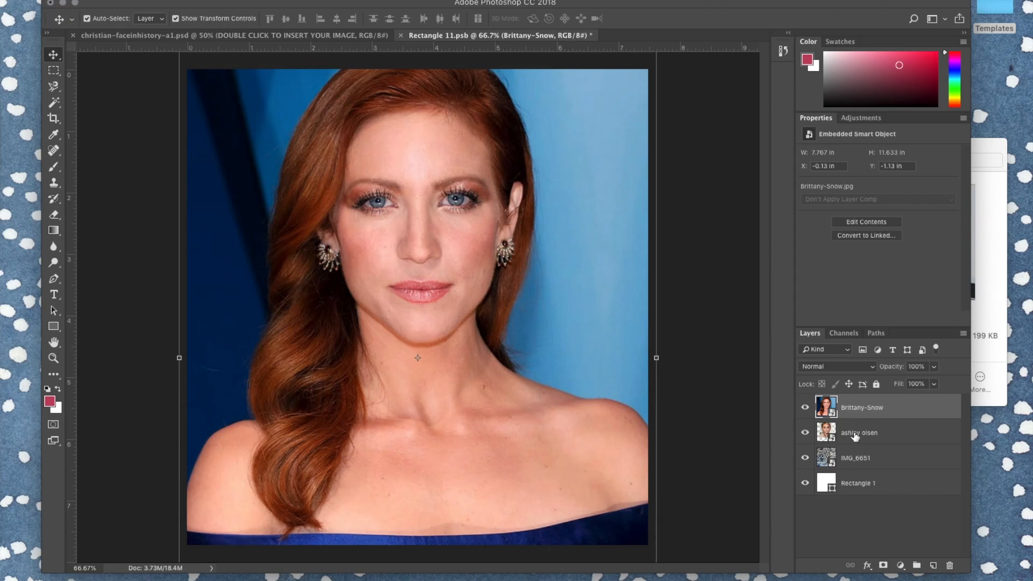
pyautogui.click(883, 566)
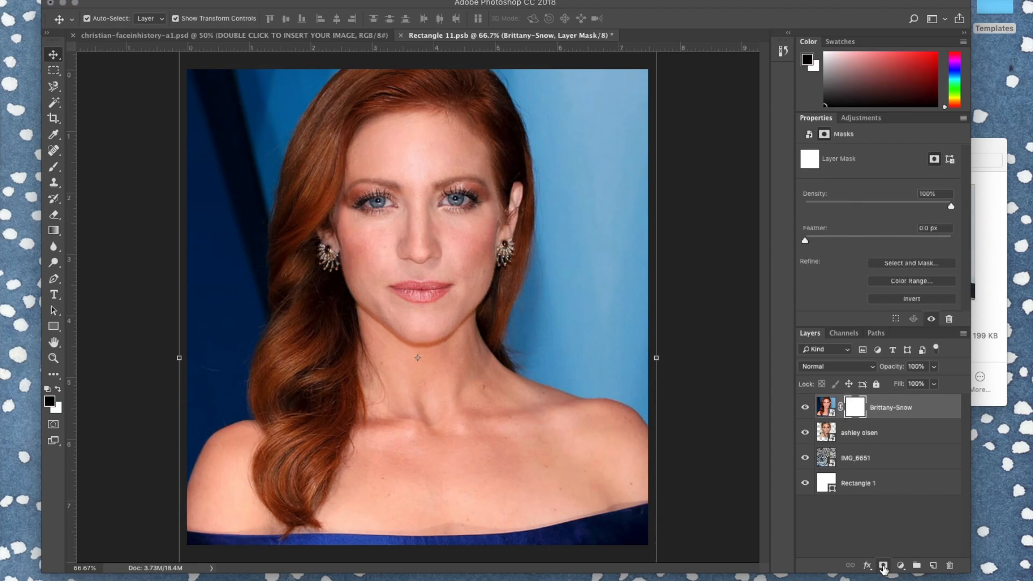
pyautogui.click(53, 167)
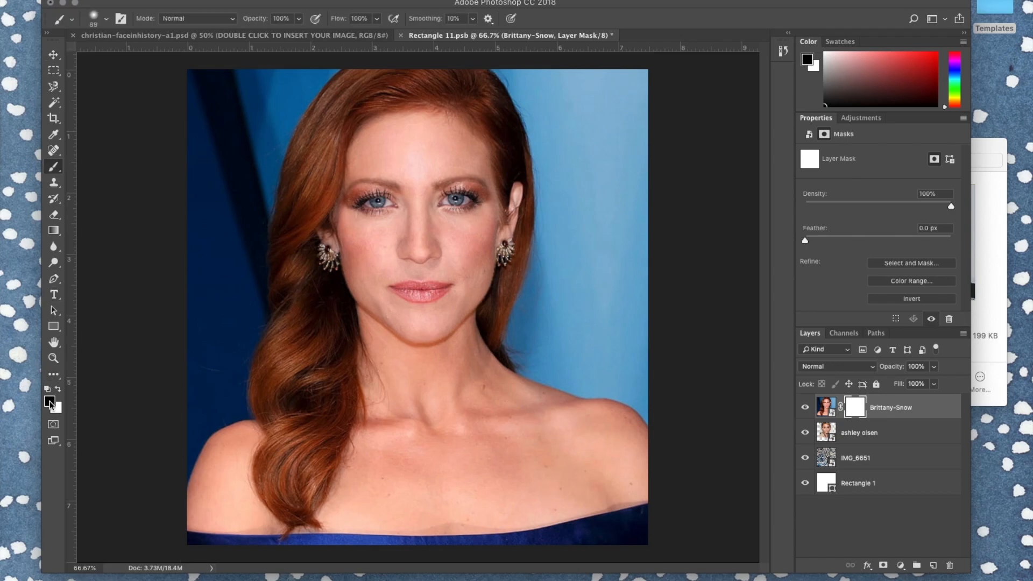
pyautogui.click(58, 389)
pyautogui.click(58, 389)
pyautogui.click(106, 19)
pyautogui.click(118, 85)
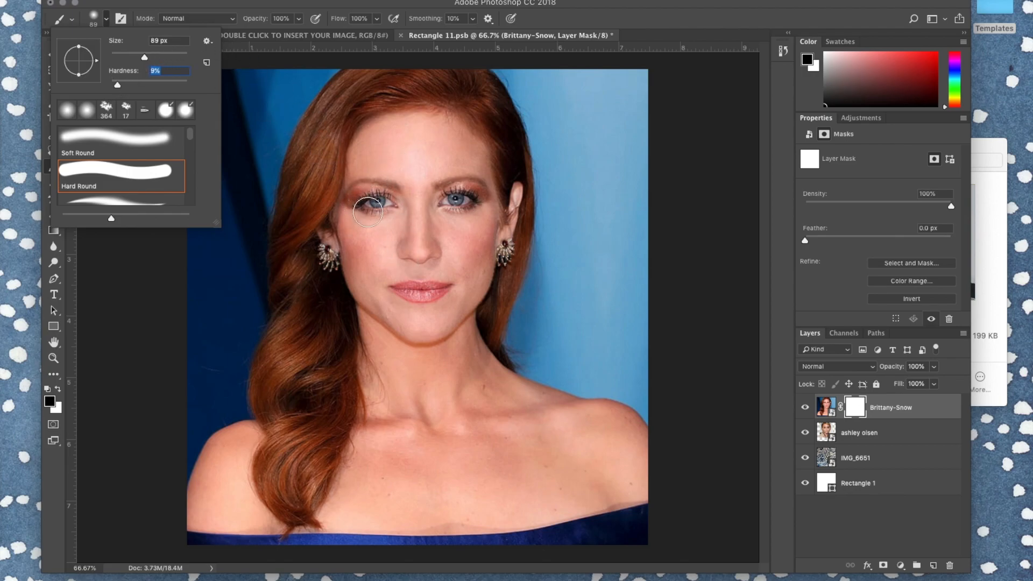
pyautogui.press('Return')
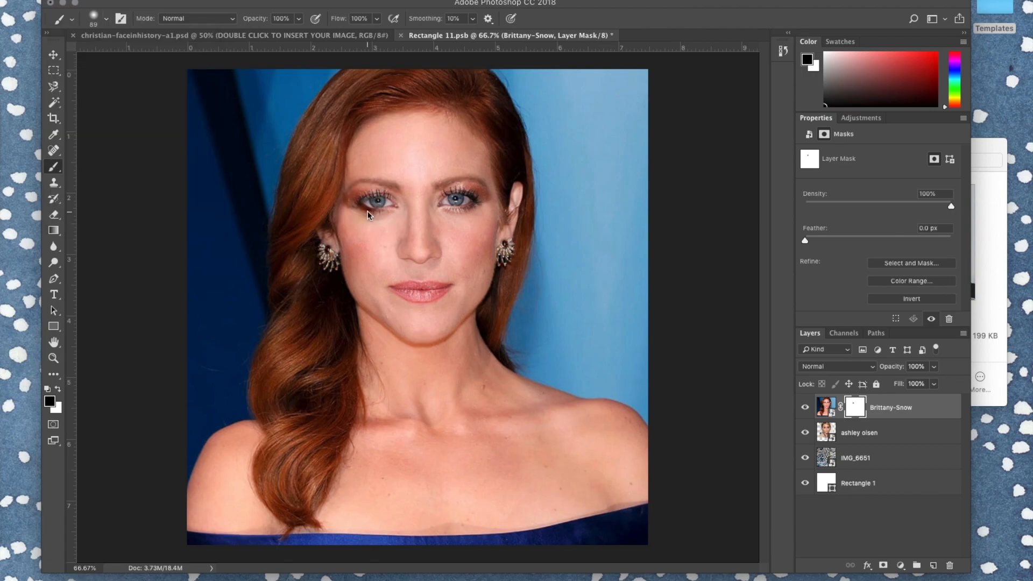
# Paint black on the Brittany-Snow mask over the eyes, nose, mouth, cheeks and forehead to reveal the ashley olsen face
pyautogui.moveTo(368, 211)
pyautogui.mouseDown()
pyautogui.moveTo(394, 196)
pyautogui.moveTo(368, 187)
pyautogui.moveTo(420, 176)
pyautogui.moveTo(455, 185)
pyautogui.moveTo(392, 164)
pyautogui.moveTo(401, 151)
pyautogui.moveTo(380, 176)
pyautogui.moveTo(376, 155)
pyautogui.moveTo(399, 144)
pyautogui.moveTo(469, 184)
pyautogui.moveTo(473, 205)
pyautogui.moveTo(438, 218)
pyautogui.moveTo(375, 291)
pyautogui.moveTo(401, 243)
pyautogui.moveTo(370, 244)
pyautogui.moveTo(385, 251)
pyautogui.moveTo(358, 235)
pyautogui.moveTo(384, 287)
pyautogui.moveTo(367, 278)
pyautogui.moveTo(420, 305)
pyautogui.moveTo(401, 292)
pyautogui.moveTo(414, 315)
pyautogui.moveTo(467, 285)
pyautogui.moveTo(411, 291)
pyautogui.moveTo(401, 275)
pyautogui.moveTo(451, 261)
pyautogui.moveTo(470, 231)
pyautogui.moveTo(476, 262)
pyautogui.moveTo(479, 252)
pyautogui.moveTo(457, 300)
pyautogui.moveTo(470, 276)
pyautogui.moveTo(451, 285)
pyautogui.moveTo(419, 261)
pyautogui.moveTo(374, 284)
pyautogui.moveTo(385, 300)
pyautogui.moveTo(374, 298)
pyautogui.moveTo(426, 323)
pyautogui.moveTo(454, 239)
pyautogui.moveTo(389, 194)
pyautogui.moveTo(377, 172)
pyautogui.moveTo(391, 157)
pyautogui.moveTo(434, 161)
pyautogui.moveTo(476, 196)
pyautogui.mouseUp()
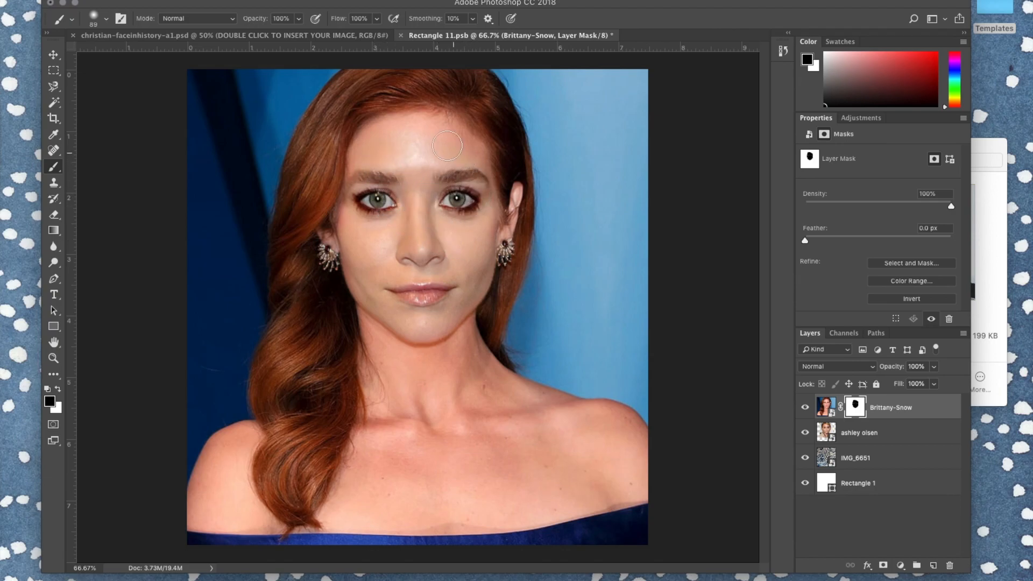
pyautogui.moveTo(417, 104)
pyautogui.mouseDown()
pyautogui.moveTo(454, 125)
pyautogui.moveTo(452, 112)
pyautogui.moveTo(477, 152)
pyautogui.moveTo(479, 204)
pyautogui.mouseUp()
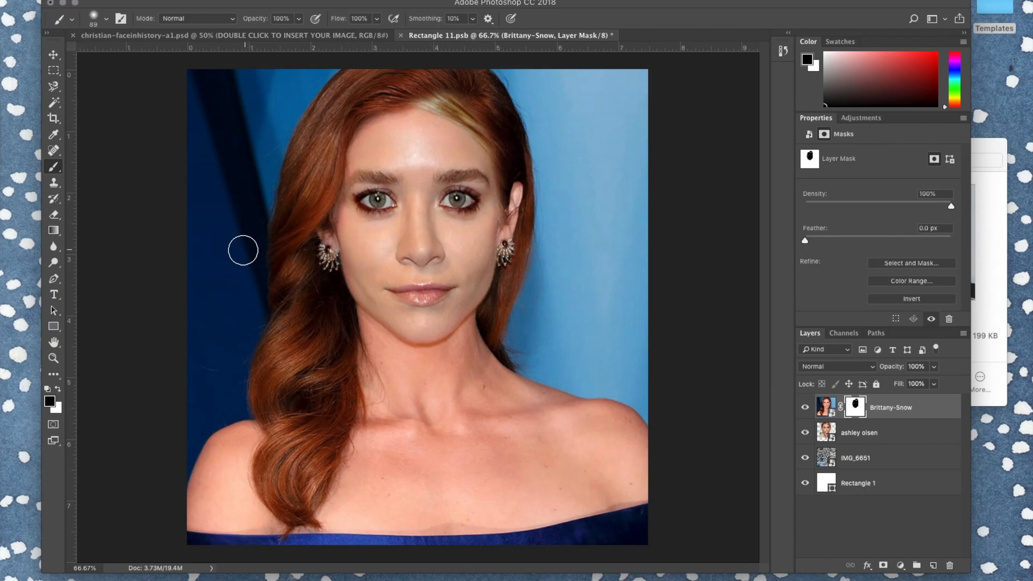
# Paint white on the mask along the hairline and both temples to bring back the red hair over the blonde
pyautogui.press('x')
pyautogui.moveTo(426, 94)
pyautogui.mouseDown()
pyautogui.moveTo(488, 125)
pyautogui.moveTo(479, 122)
pyautogui.moveTo(503, 158)
pyautogui.mouseUp()
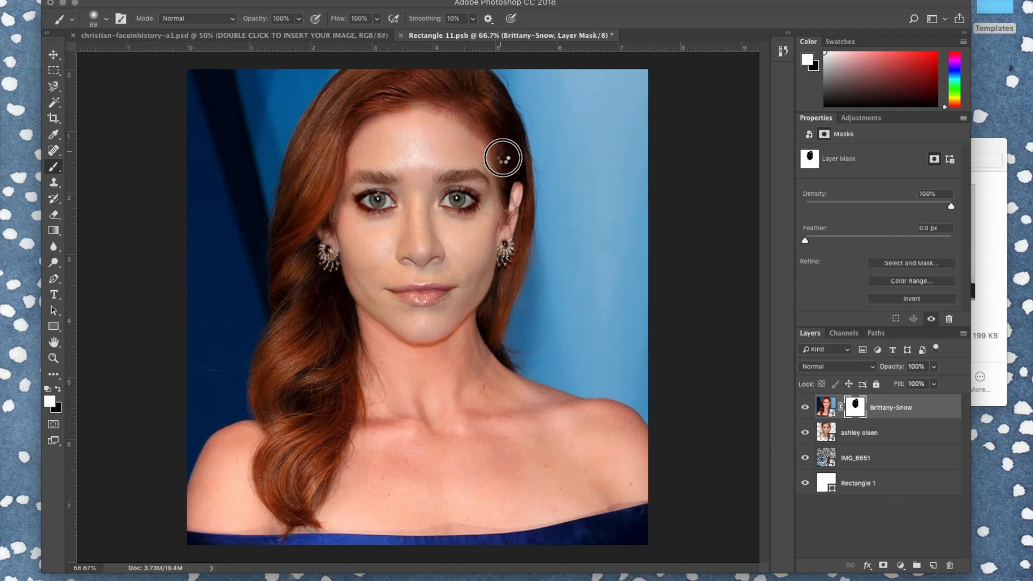
pyautogui.moveTo(359, 121)
pyautogui.mouseDown()
pyautogui.moveTo(386, 104)
pyautogui.moveTo(333, 153)
pyautogui.mouseUp()
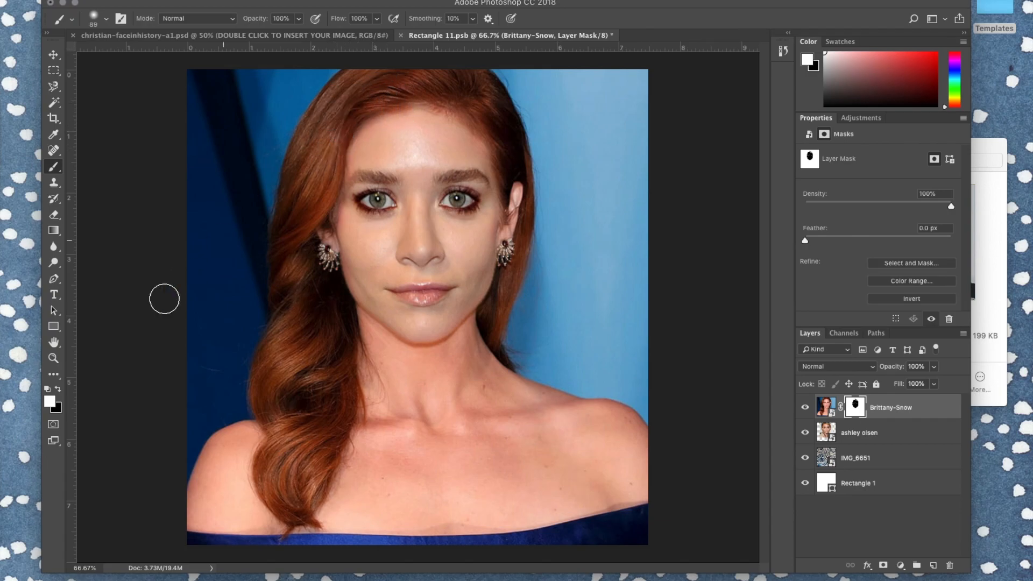
# Touch up the mask across the forehead with black and white brush strokes, and undo the last stroke
pyautogui.click(58, 388)
pyautogui.moveTo(418, 142); pyautogui.dragTo(389, 159)
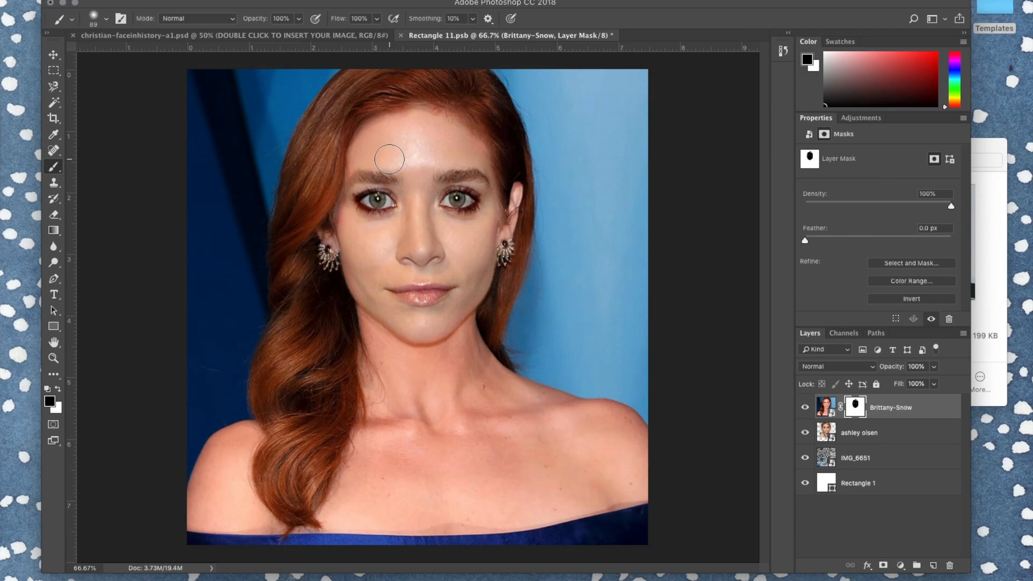
pyautogui.click(56, 389)
pyautogui.moveTo(378, 132)
pyautogui.mouseDown()
pyautogui.moveTo(360, 148)
pyautogui.moveTo(418, 117)
pyautogui.moveTo(452, 121)
pyautogui.moveTo(405, 120)
pyautogui.moveTo(355, 165)
pyautogui.mouseUp()
pyautogui.press('super+z')
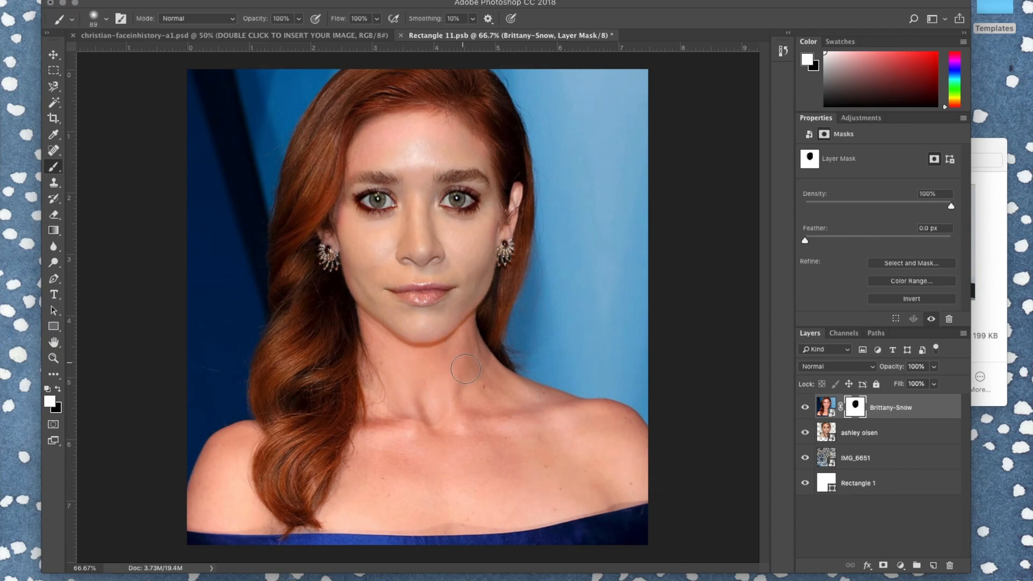
# Add an Exposure adjustment above the ashley olsen layer with exposure +0.11, offset -0.0294 and gamma correction 1.09
pyautogui.click(53, 54)
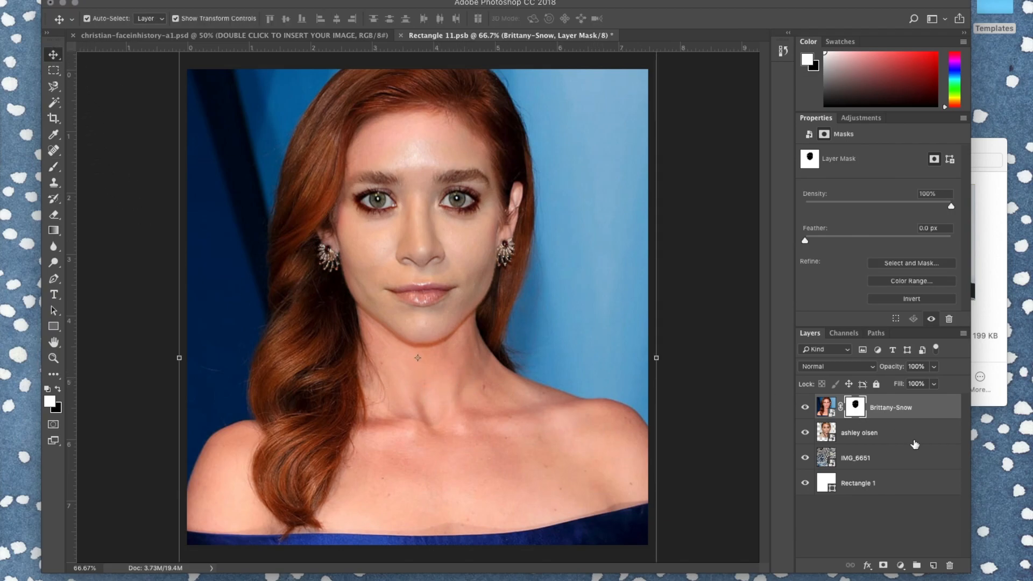
pyautogui.click(911, 438)
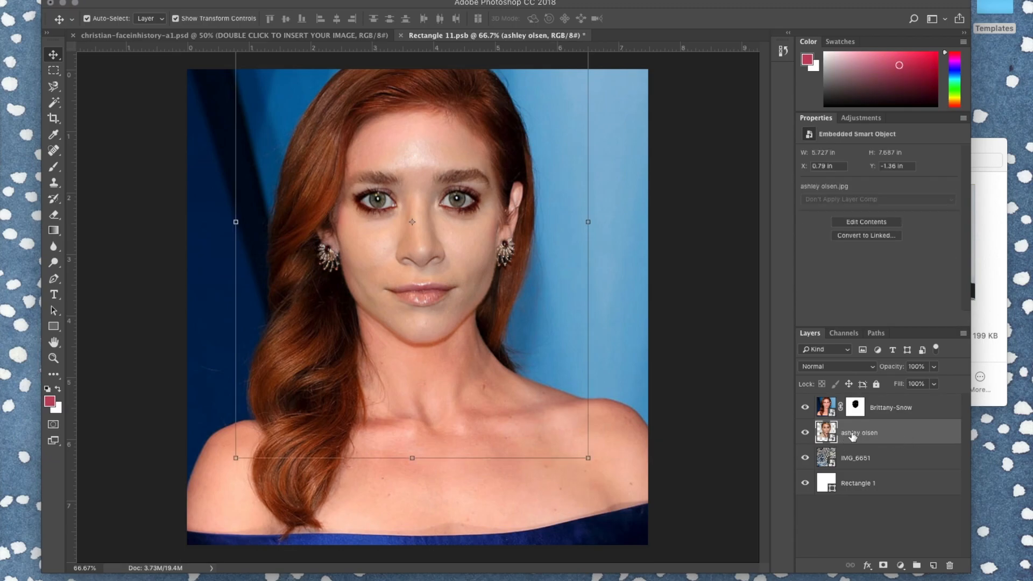
pyautogui.click(902, 566)
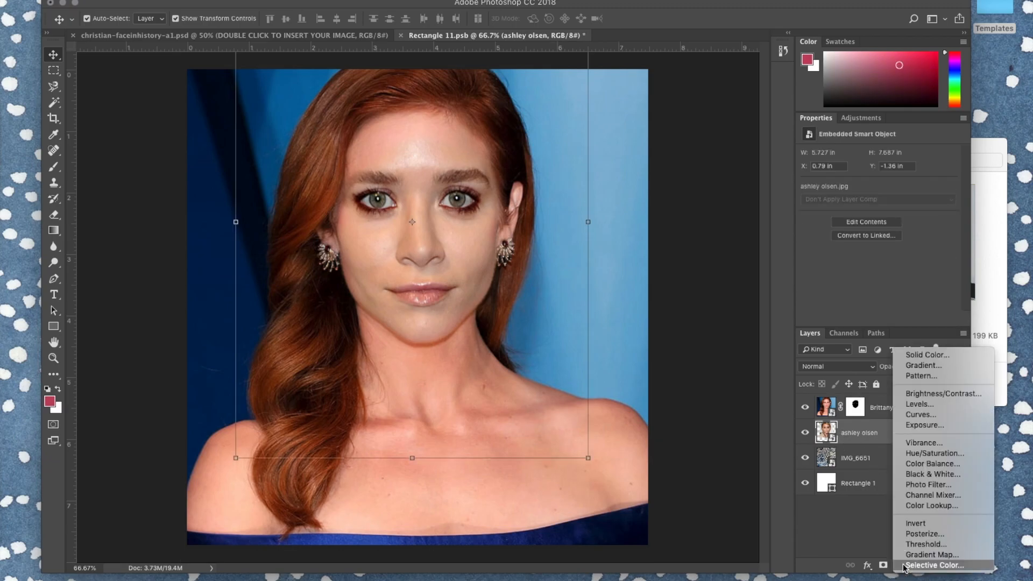
pyautogui.click(945, 425)
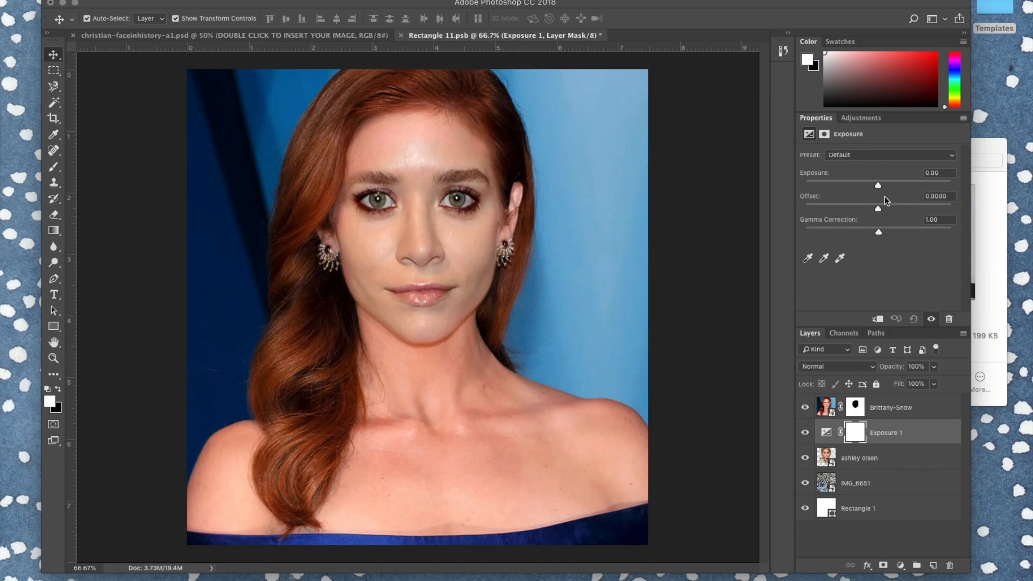
pyautogui.moveTo(879, 186)
pyautogui.mouseDown()
pyautogui.moveTo(917, 184)
pyautogui.moveTo(822, 183)
pyautogui.moveTo(934, 182)
pyautogui.moveTo(807, 185)
pyautogui.moveTo(885, 186)
pyautogui.mouseUp()
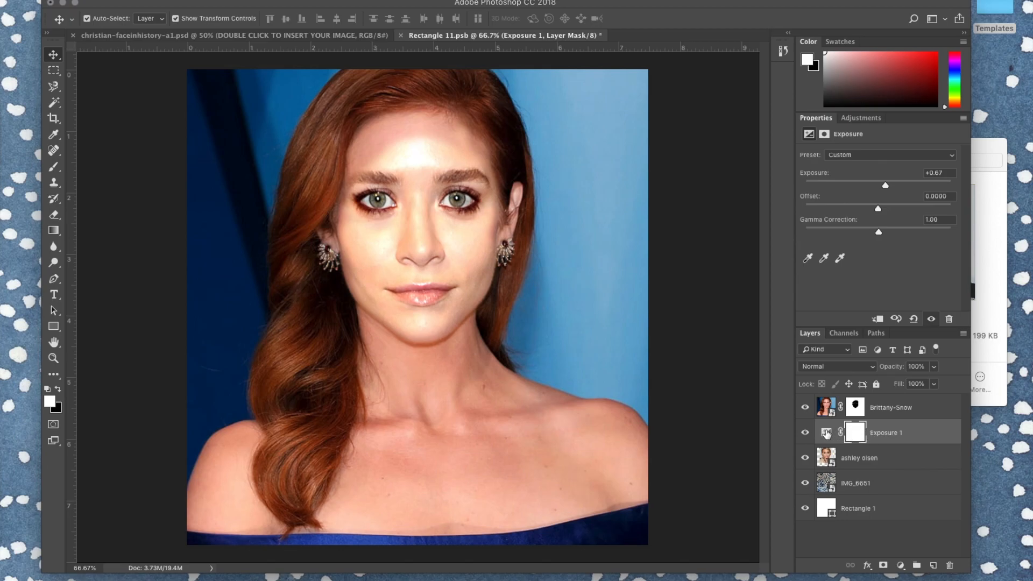
pyautogui.moveTo(887, 185)
pyautogui.mouseDown()
pyautogui.moveTo(874, 187)
pyautogui.moveTo(881, 194)
pyautogui.mouseUp()
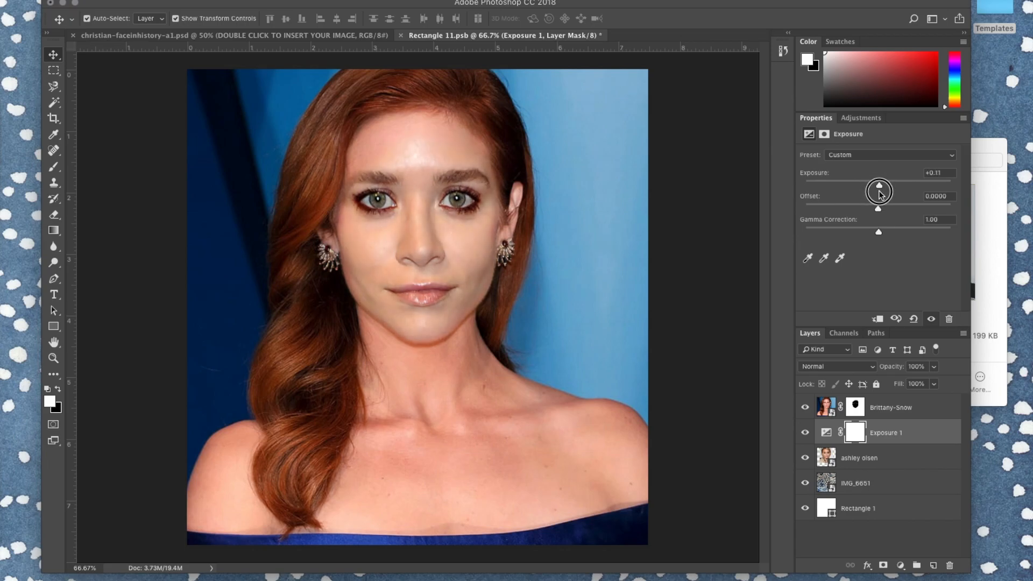
pyautogui.moveTo(880, 195)
pyautogui.mouseDown()
pyautogui.moveTo(877, 211)
pyautogui.moveTo(859, 211)
pyautogui.moveTo(875, 215)
pyautogui.mouseUp()
pyautogui.moveTo(880, 231); pyautogui.dragTo(875, 233)
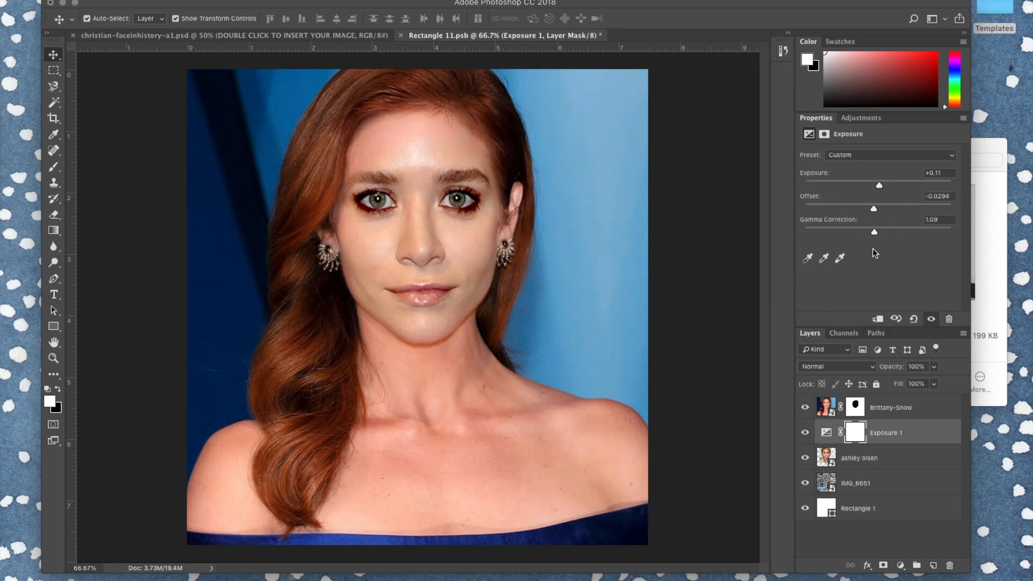
# Add a Color Balance adjustment directly above the ashley olsen layer with the midtones' Magenta–Green value at -11
pyautogui.click(906, 438)
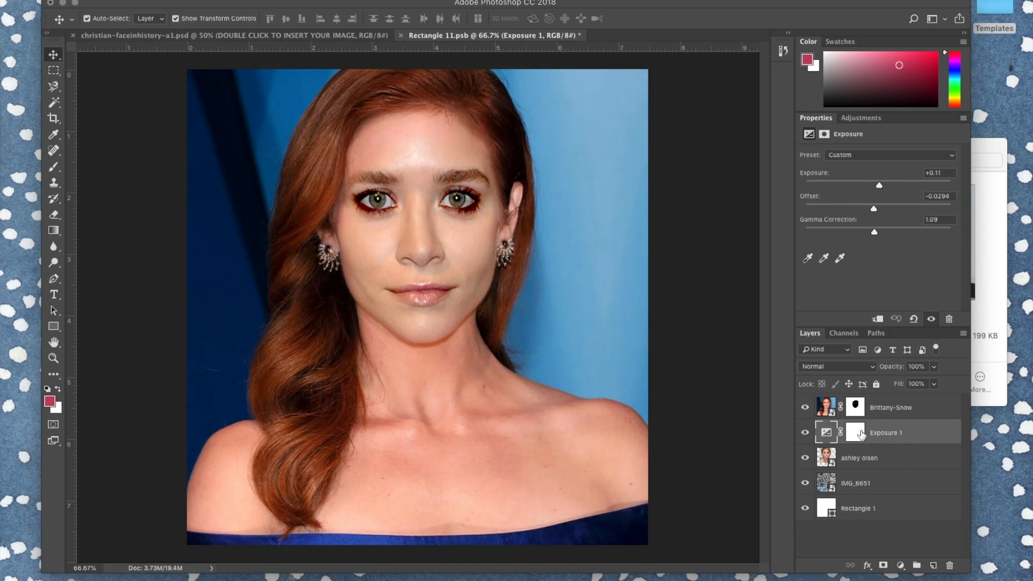
pyautogui.click(895, 462)
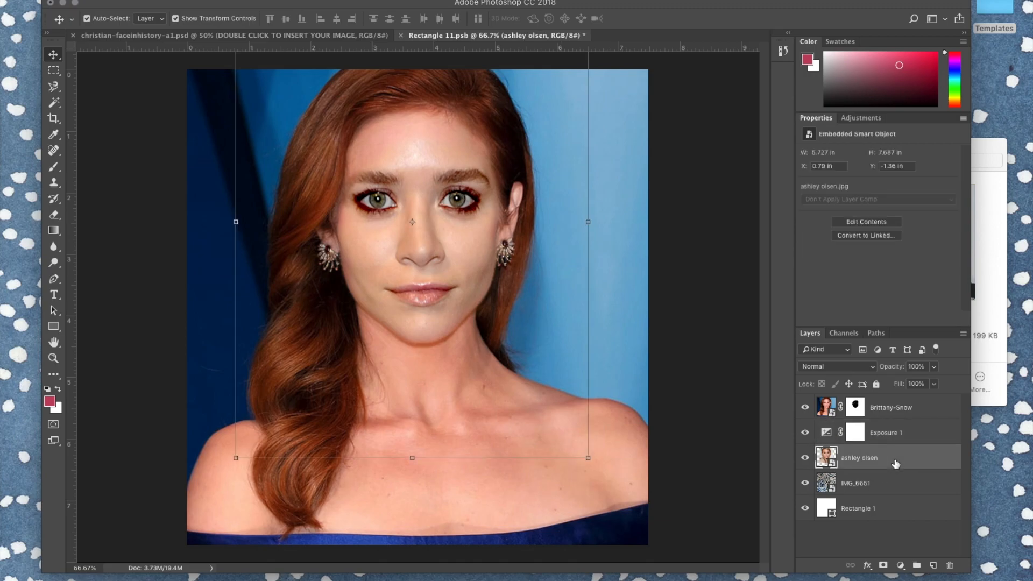
pyautogui.click(901, 565)
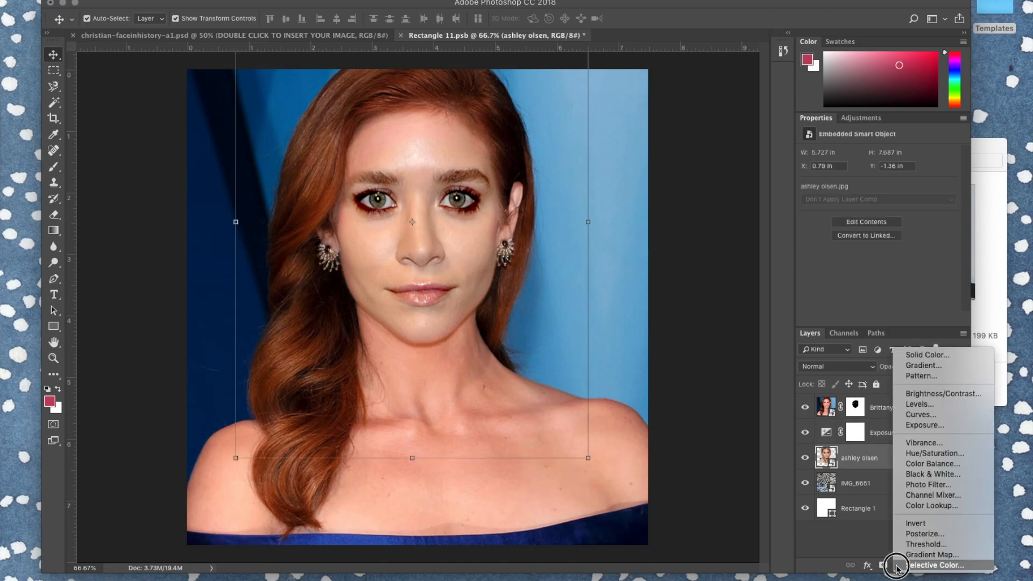
pyautogui.click(923, 463)
pyautogui.moveTo(864, 208); pyautogui.dragTo(855, 207)
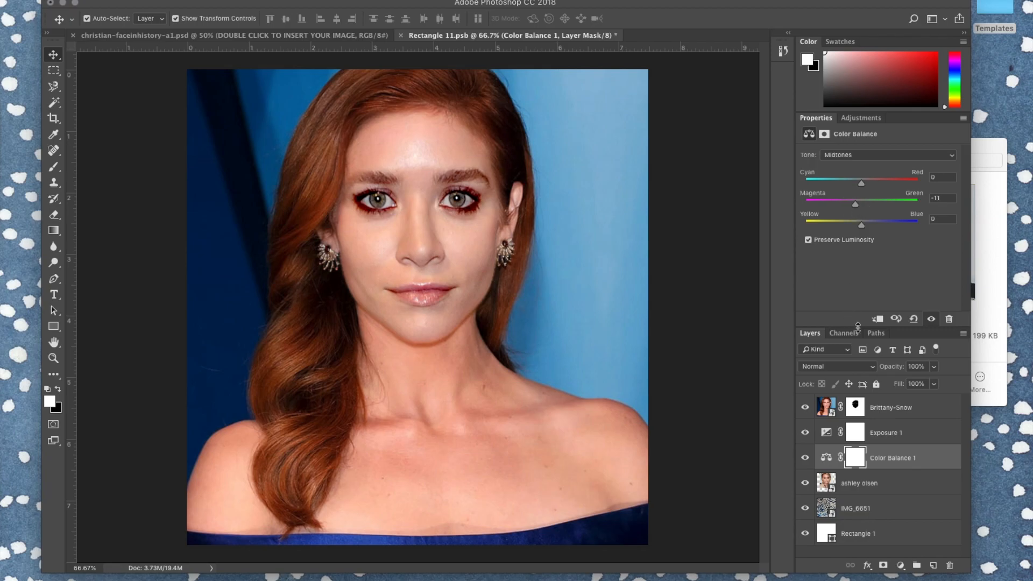
# Add a Curves adjustment directly above the ashley olsen layer and shift its RGB curve slightly near the midpoint
pyautogui.click(860, 484)
pyautogui.click(901, 566)
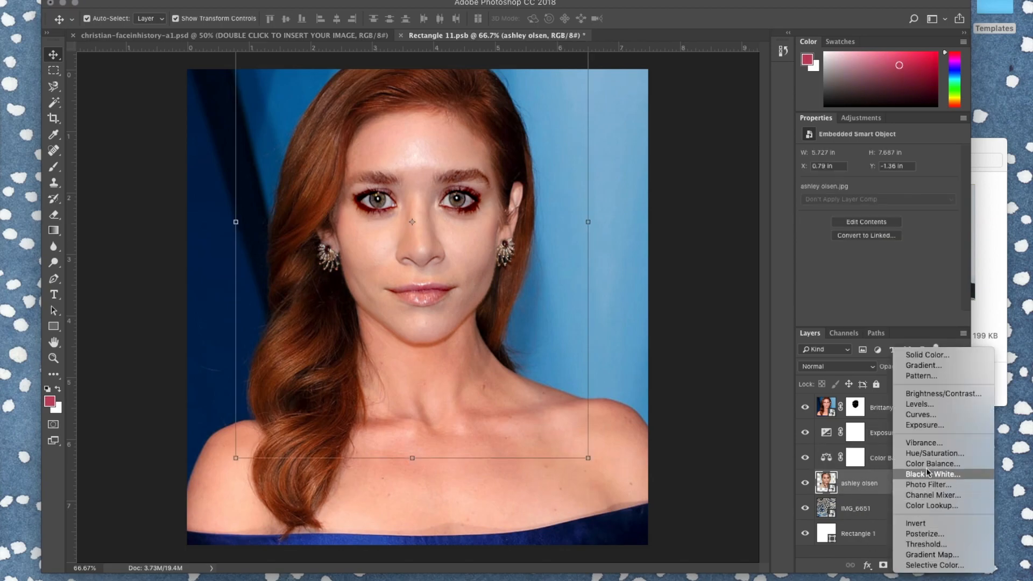
pyautogui.click(922, 415)
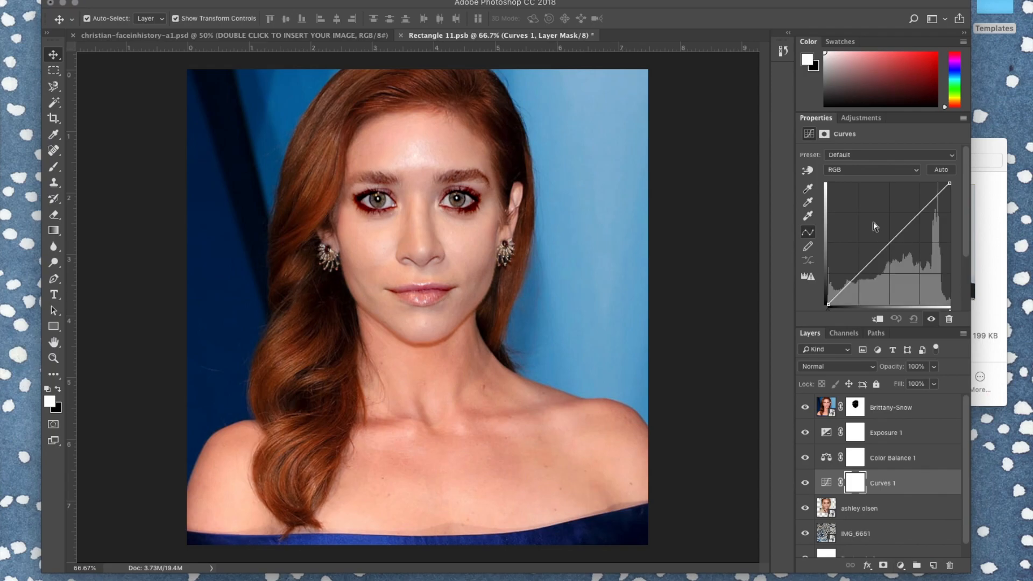
pyautogui.moveTo(887, 246)
pyautogui.mouseDown()
pyautogui.moveTo(876, 224)
pyautogui.moveTo(903, 249)
pyautogui.moveTo(895, 241)
pyautogui.mouseUp()
# Try a Posterize adjustment with 32 levels directly above the ashley olsen layer, and delete it
pyautogui.click(860, 508)
pyautogui.click(901, 566)
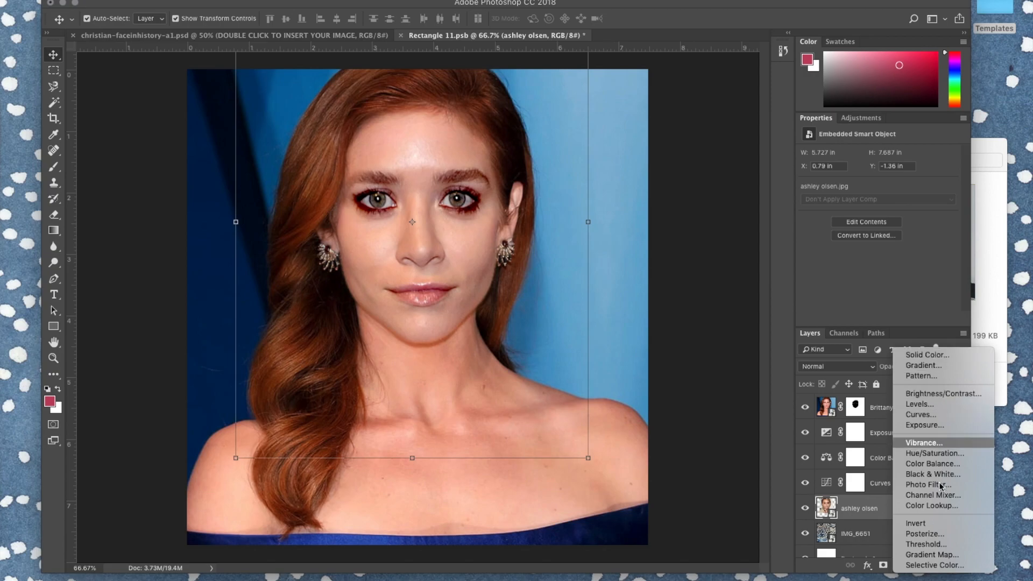
pyautogui.click(923, 535)
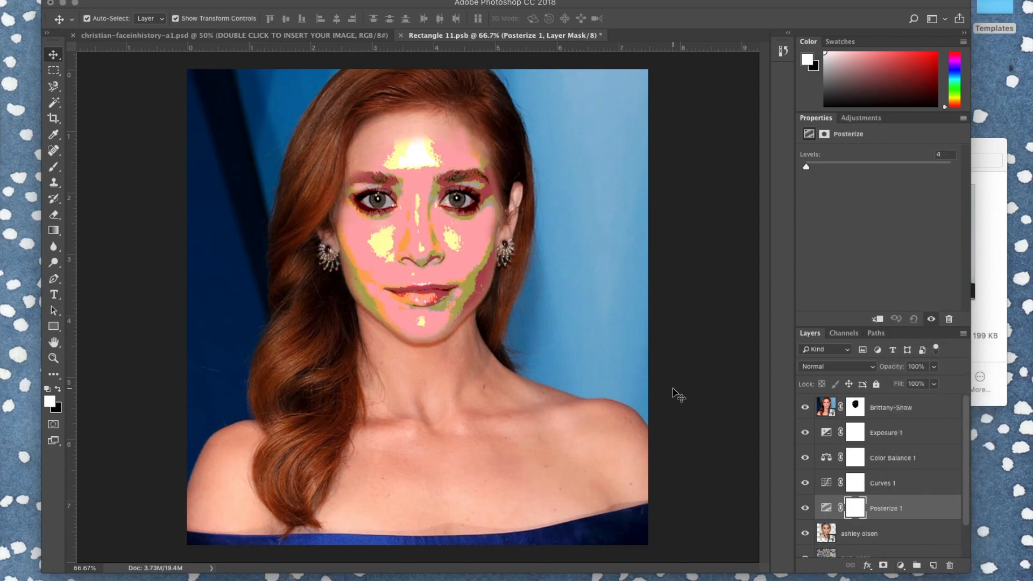
pyautogui.click(876, 164)
pyautogui.click(823, 165)
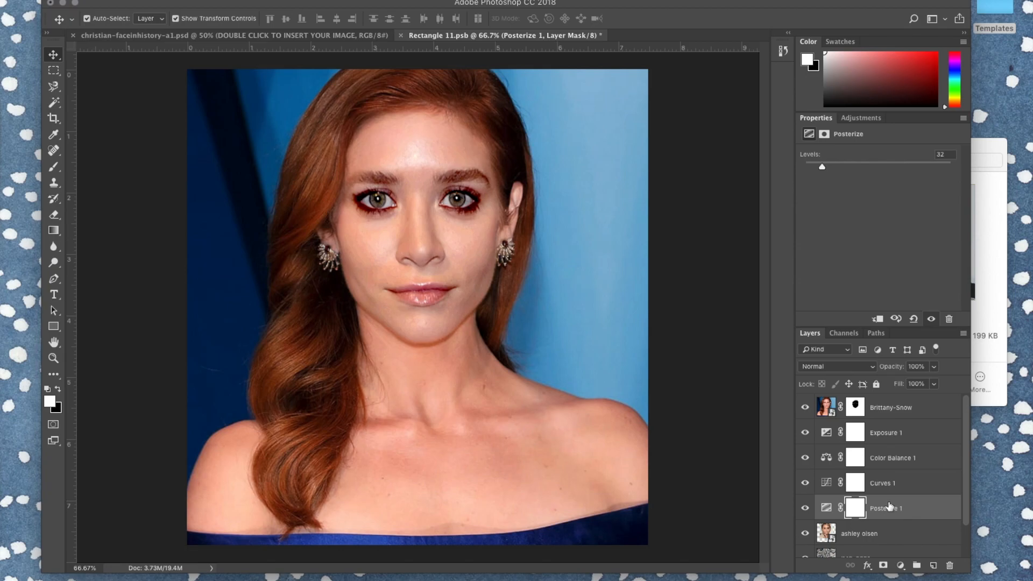
pyautogui.moveTo(927, 514); pyautogui.dragTo(950, 566)
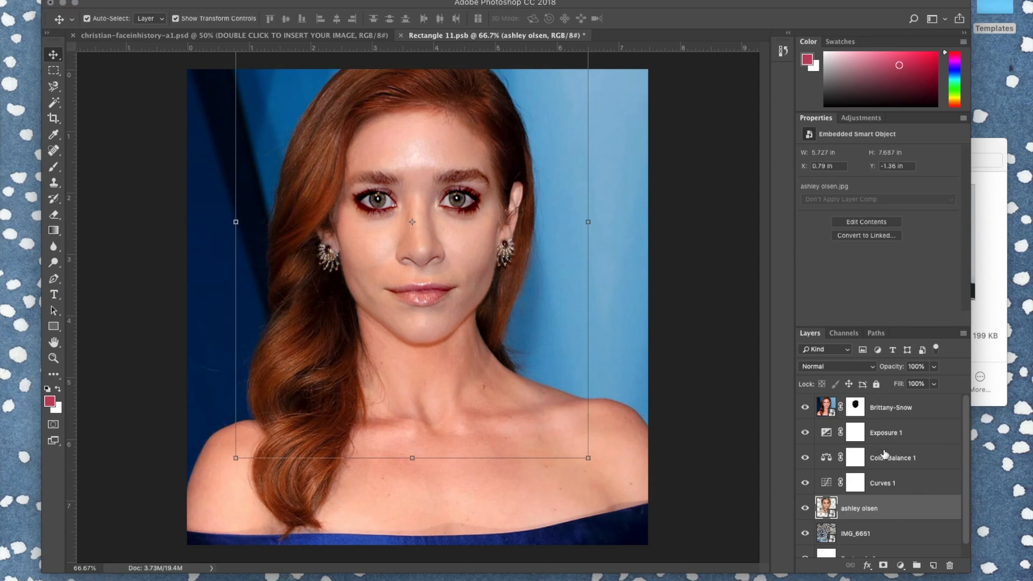
# Delete the Exposure adjustment to compare the face without it, and undo the deletion
pyautogui.moveTo(883, 439); pyautogui.dragTo(950, 565)
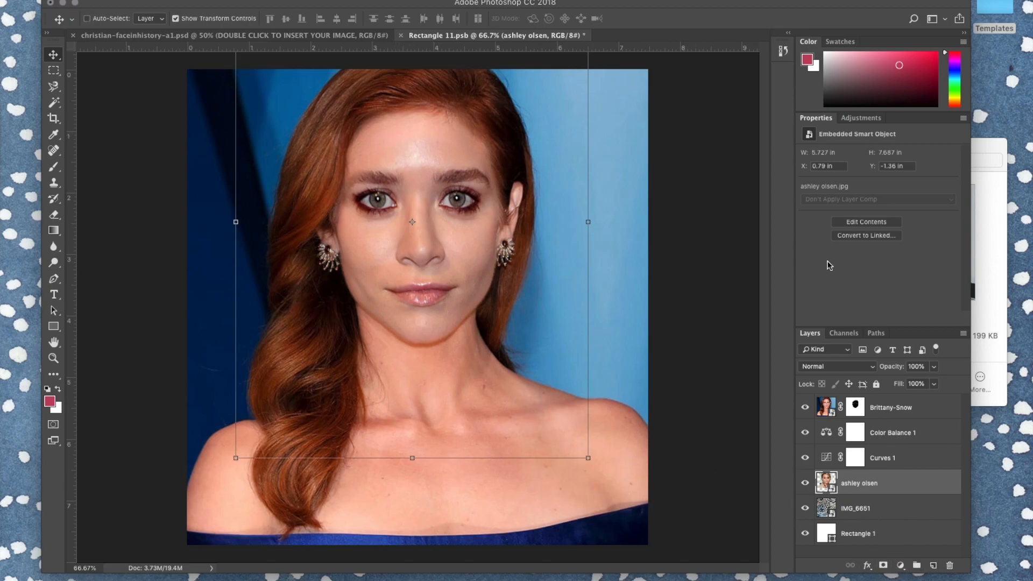
pyautogui.hotkey('ctrl', 'z')
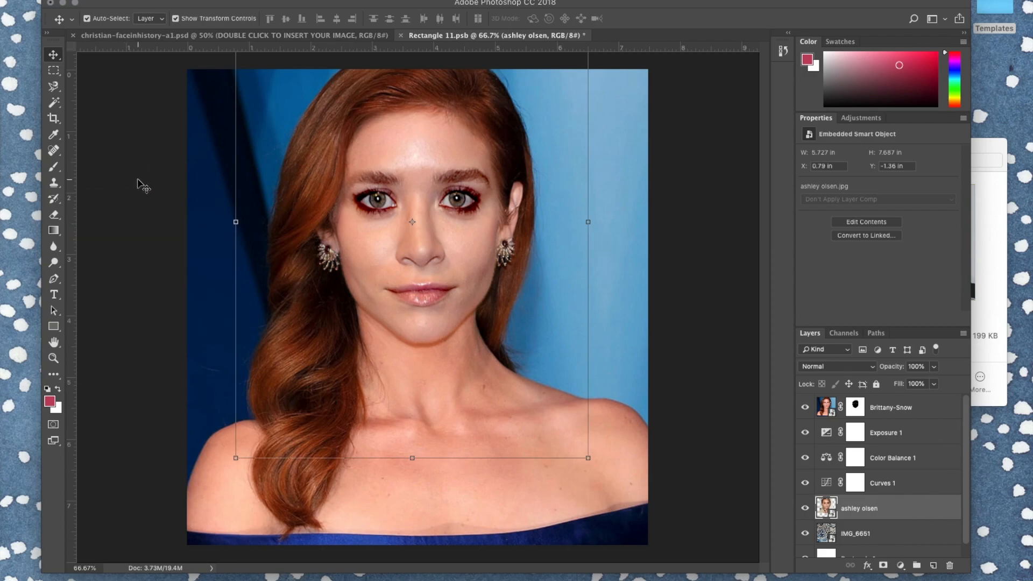
# Duplicate the ashley olsen smart object layer to have a separate copy for dodging and burning
pyautogui.click(59, 265)
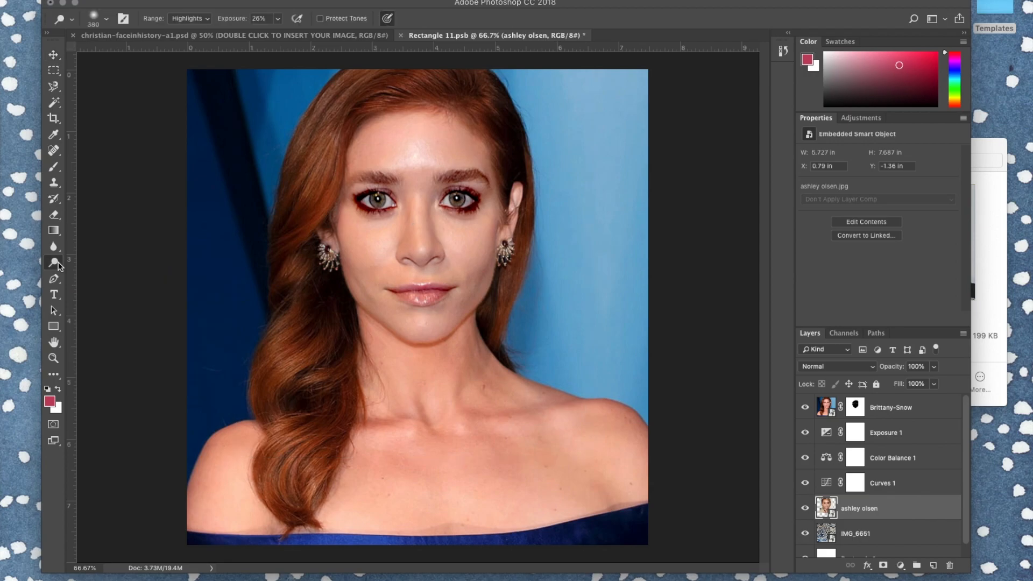
pyautogui.click(57, 264)
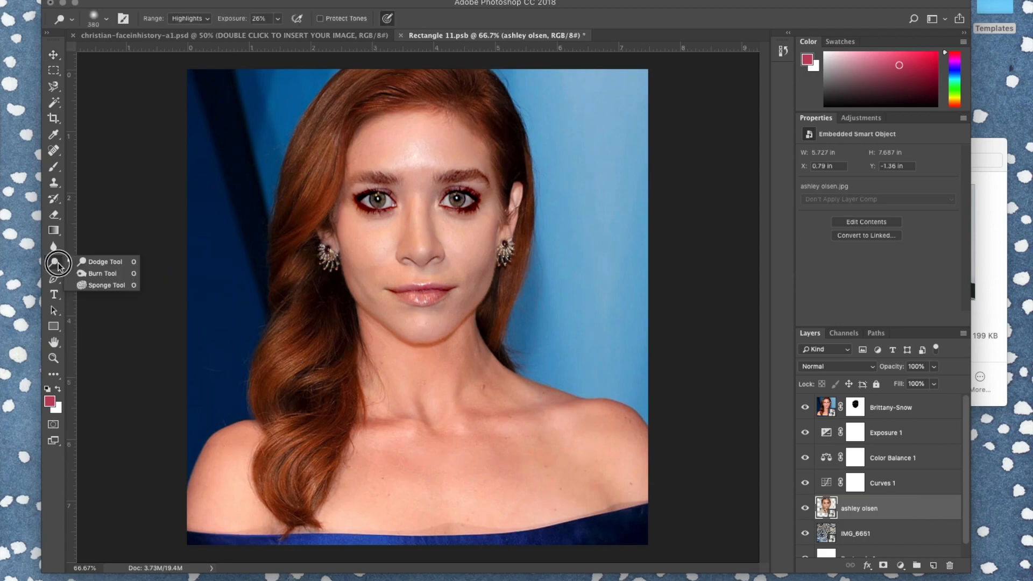
pyautogui.click(56, 265)
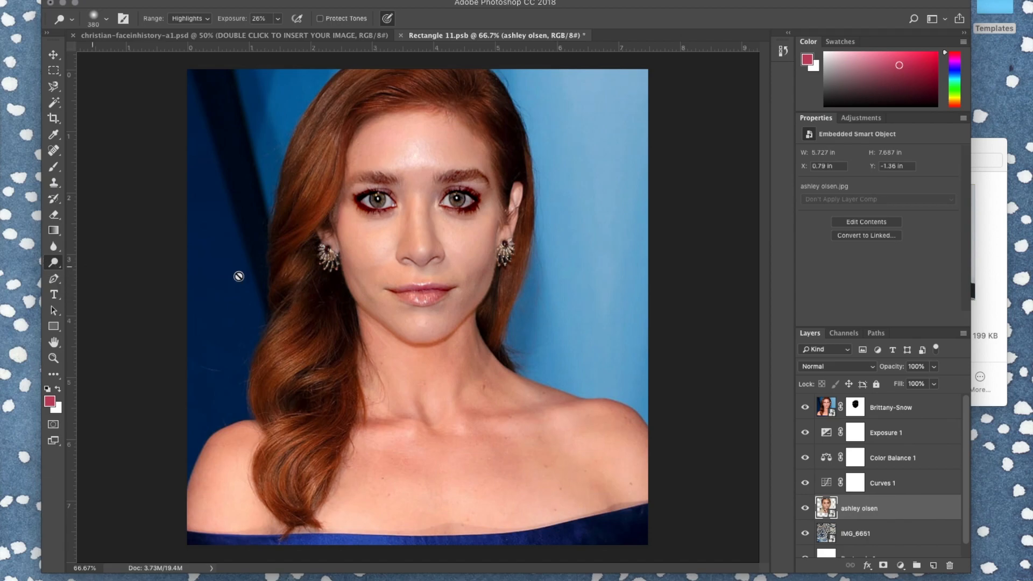
pyautogui.scroll(-1, 943, 510)
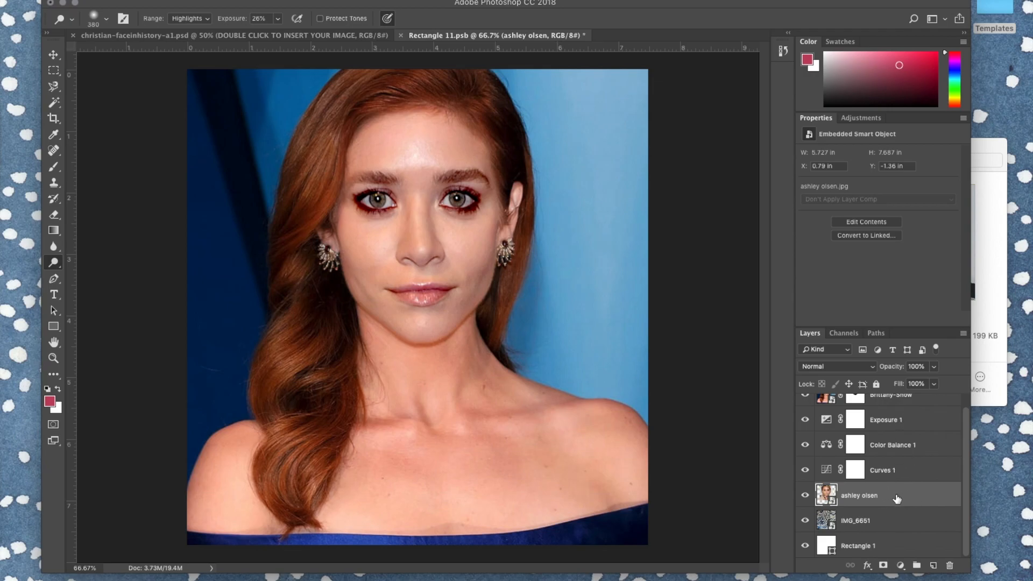
pyautogui.moveTo(904, 497); pyautogui.dragTo(935, 565)
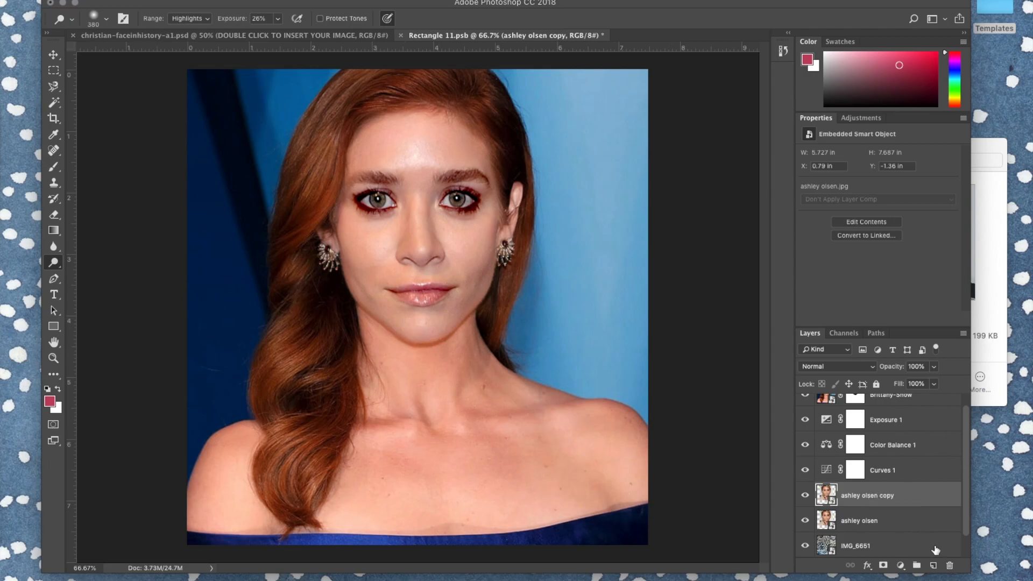
# Start the Burn tool on the ashley olsen copy layer and rasterize its smart object
pyautogui.click(56, 264)
pyautogui.moveTo(55, 264); pyautogui.dragTo(79, 273)
pyautogui.click(379, 203)
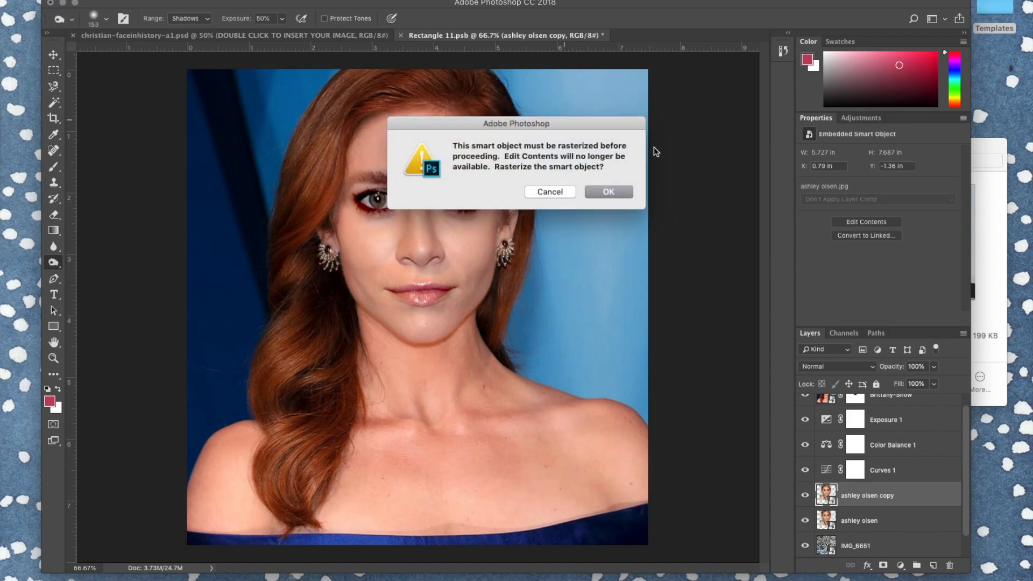
pyautogui.click(612, 192)
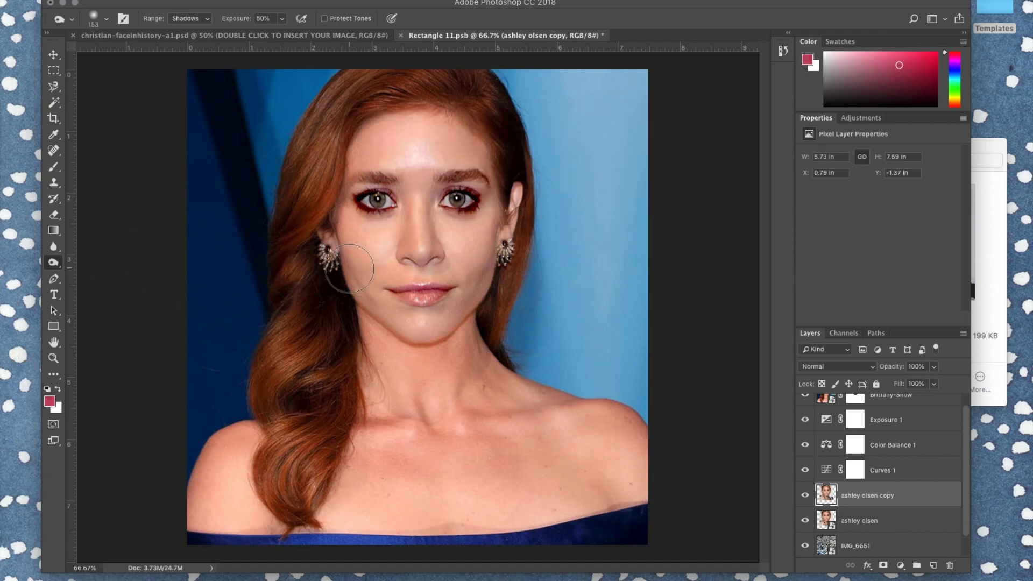
# Burn the eyes, cheek, mouth and chin on the ashley olsen copy layer with a soft 175 px brush
pyautogui.click(107, 20)
pyautogui.click(103, 88)
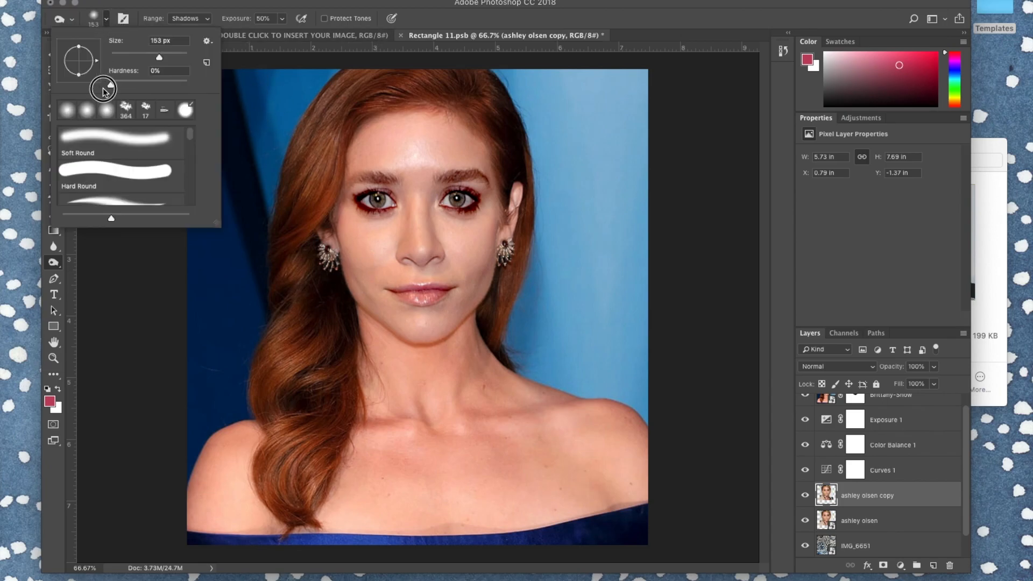
pyautogui.moveTo(159, 57); pyautogui.dragTo(164, 56)
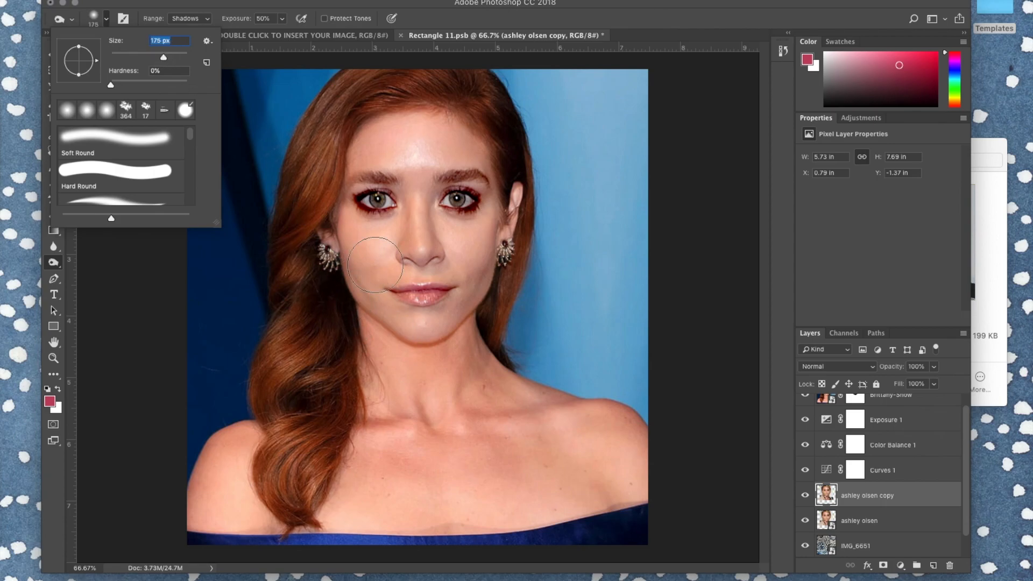
pyautogui.click(464, 35)
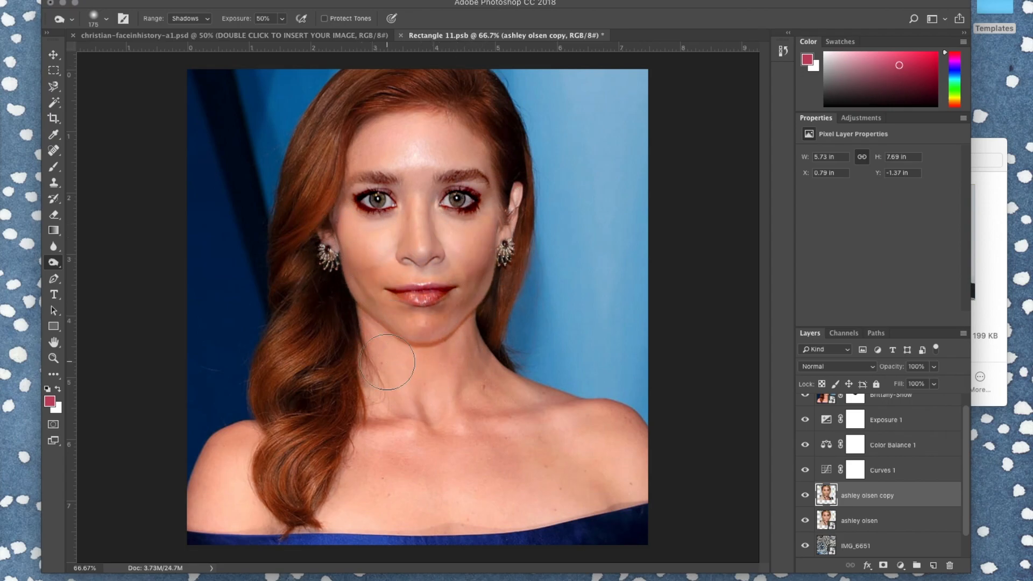
pyautogui.moveTo(387, 149); pyautogui.dragTo(470, 252)
pyautogui.moveTo(413, 146); pyautogui.dragTo(370, 299)
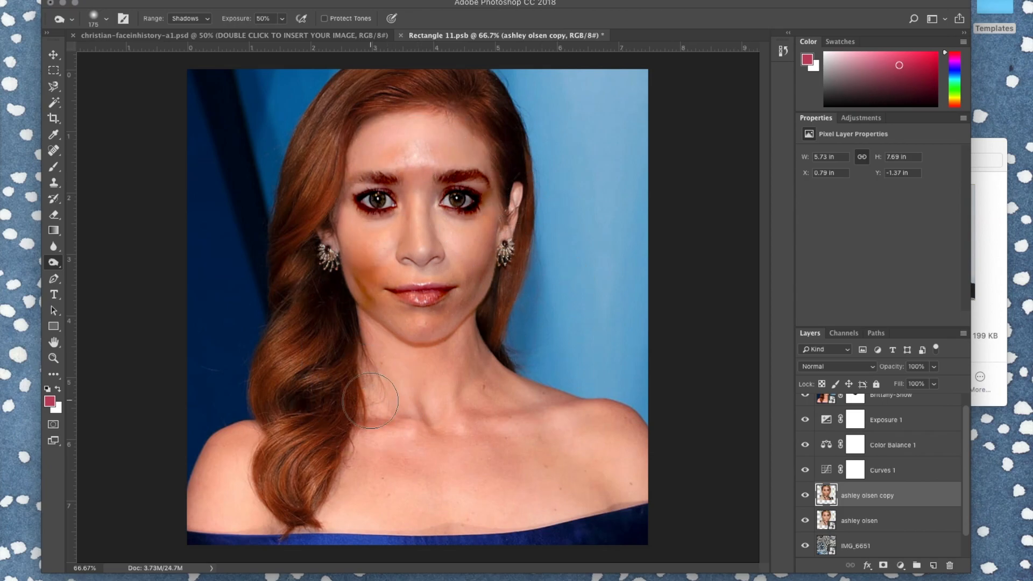
pyautogui.moveTo(366, 261)
pyautogui.mouseDown()
pyautogui.moveTo(409, 300)
pyautogui.moveTo(355, 254)
pyautogui.moveTo(426, 319)
pyautogui.moveTo(372, 258)
pyautogui.moveTo(410, 323)
pyautogui.mouseUp()
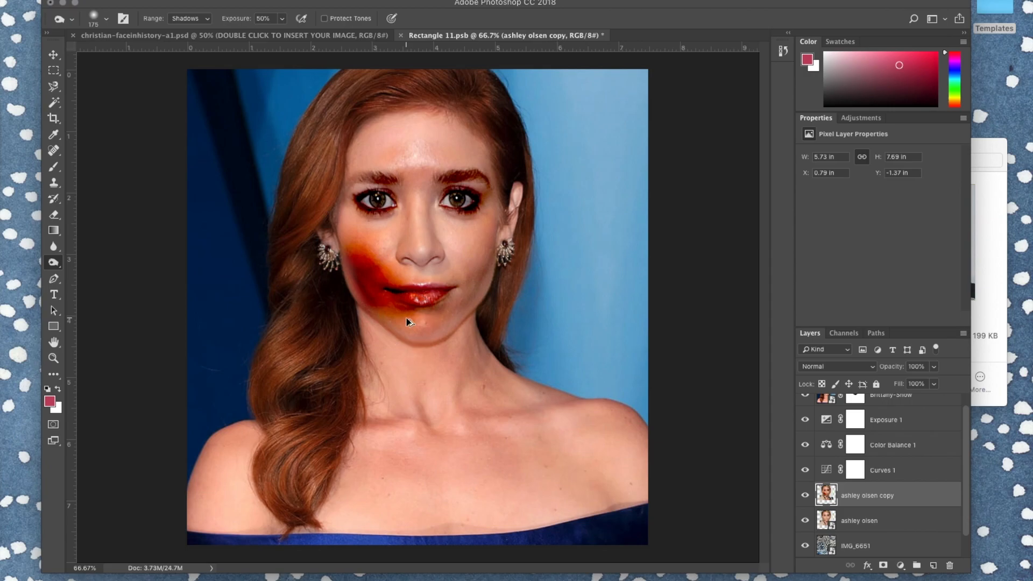
# Undo the last three burn strokes and burn the area around the eye on the image's left side
pyautogui.press('super+alt+z')
pyautogui.press('super+alt+z')
pyautogui.press('super+alt+z')
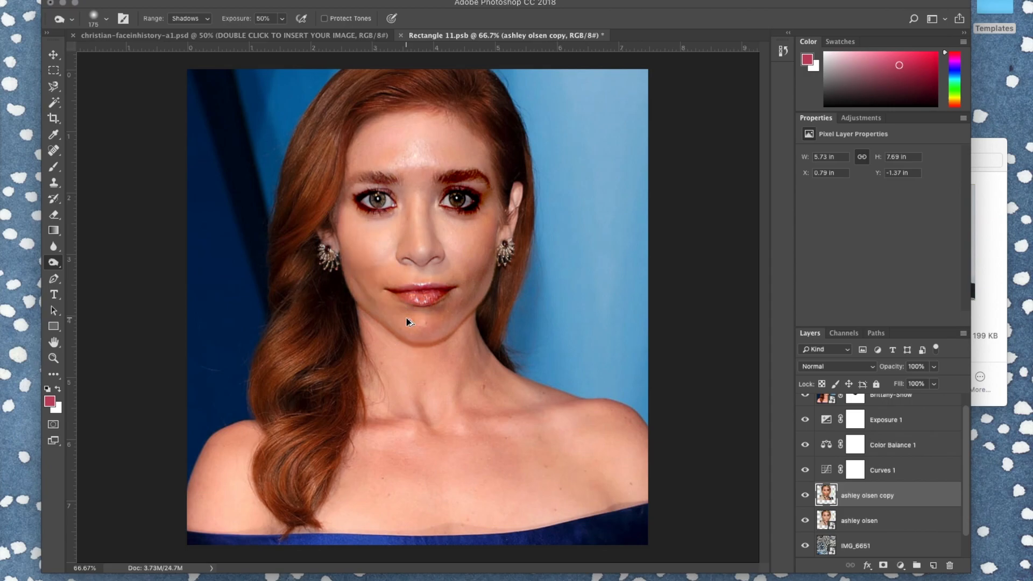
pyautogui.moveTo(396, 163)
pyautogui.mouseDown()
pyautogui.moveTo(339, 249)
pyautogui.moveTo(406, 163)
pyautogui.moveTo(331, 245)
pyautogui.mouseUp()
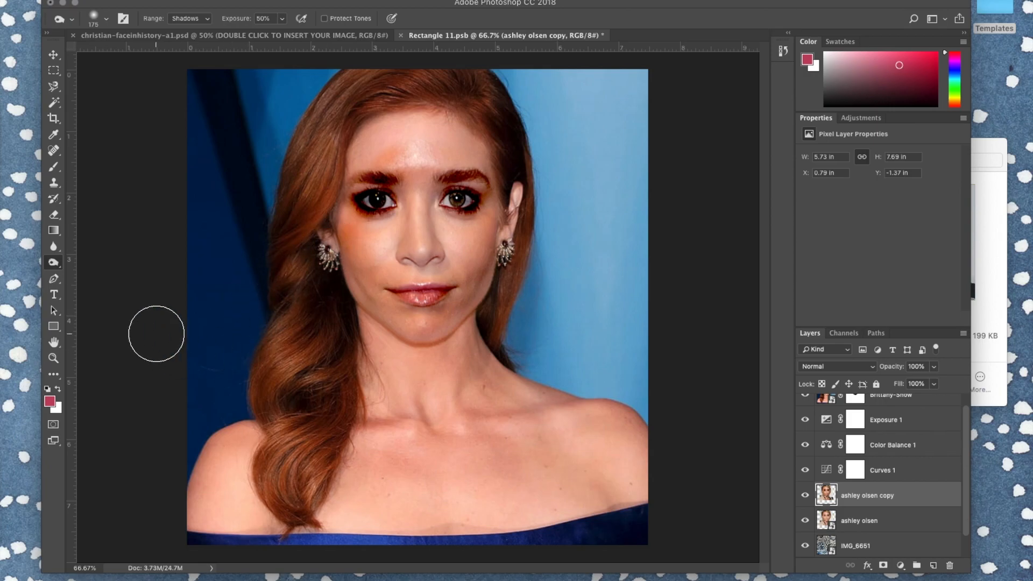
# Dodge the cheek and brow on the image's right side with a 143 px brush on the ashley olsen copy layer
pyautogui.rightClick(59, 263)
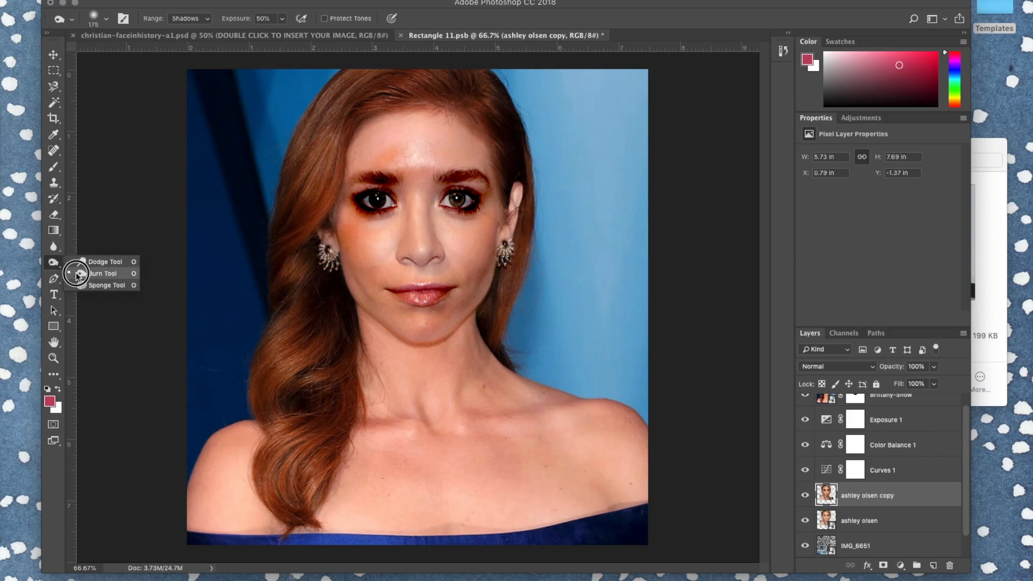
pyautogui.click(82, 264)
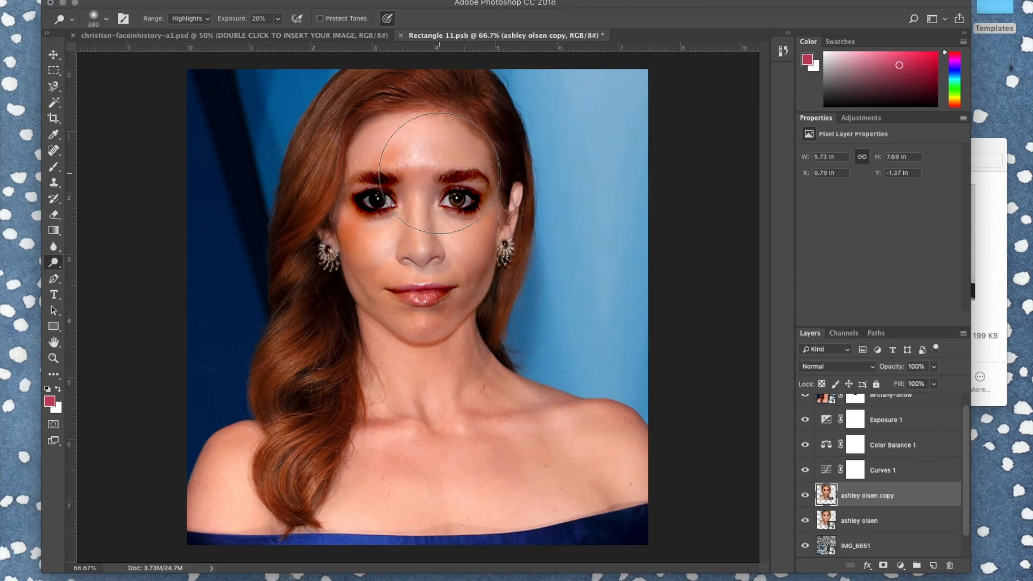
pyautogui.click(107, 21)
pyautogui.moveTo(175, 57); pyautogui.dragTo(157, 57)
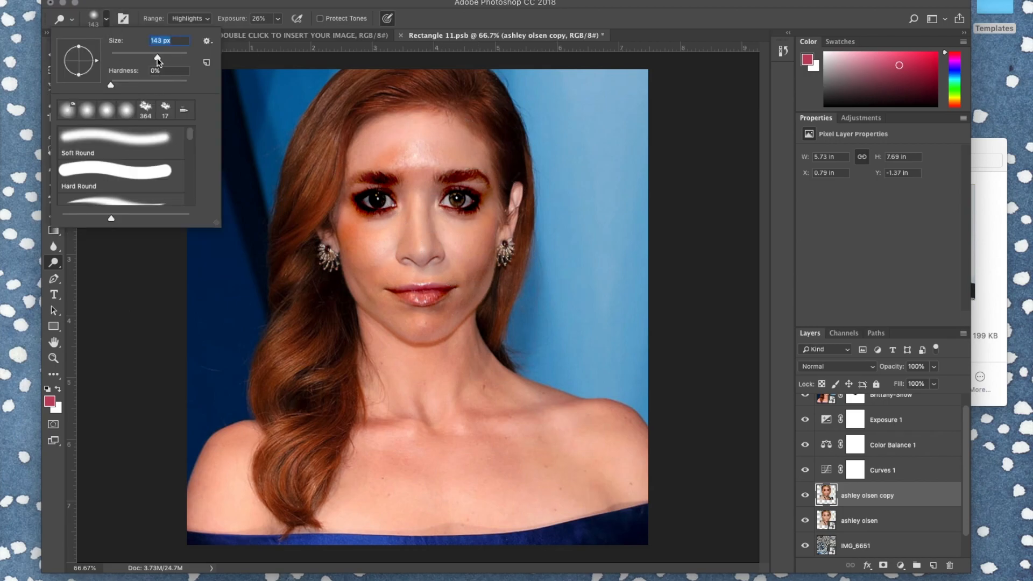
pyautogui.click(484, 249)
pyautogui.moveTo(485, 249)
pyautogui.mouseDown()
pyautogui.moveTo(463, 168)
pyautogui.moveTo(484, 260)
pyautogui.moveTo(455, 184)
pyautogui.moveTo(503, 261)
pyautogui.moveTo(444, 161)
pyautogui.moveTo(492, 289)
pyautogui.moveTo(463, 204)
pyautogui.moveTo(488, 311)
pyautogui.moveTo(462, 207)
pyautogui.moveTo(477, 306)
pyautogui.moveTo(468, 287)
pyautogui.moveTo(448, 198)
pyautogui.moveTo(471, 288)
pyautogui.mouseUp()
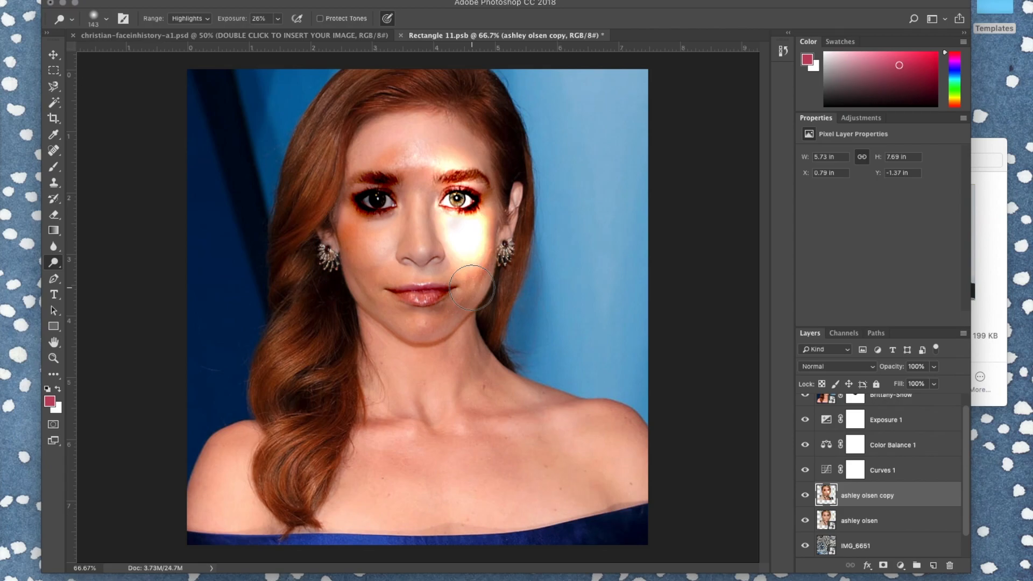
pyautogui.moveTo(471, 288)
pyautogui.mouseDown()
pyautogui.moveTo(368, 296)
pyautogui.moveTo(461, 354)
pyautogui.mouseUp()
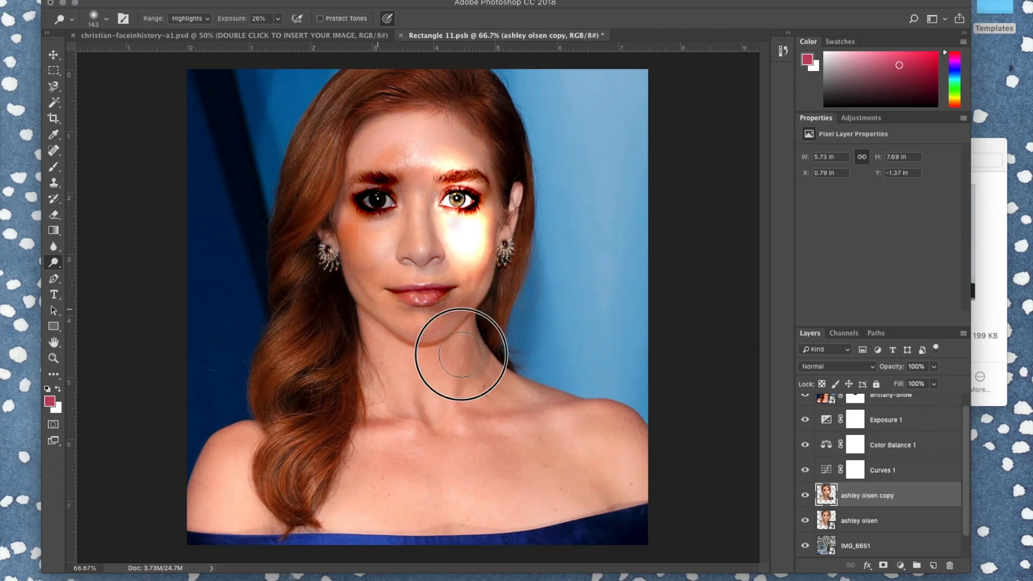
pyautogui.moveTo(451, 157); pyautogui.dragTo(450, 155)
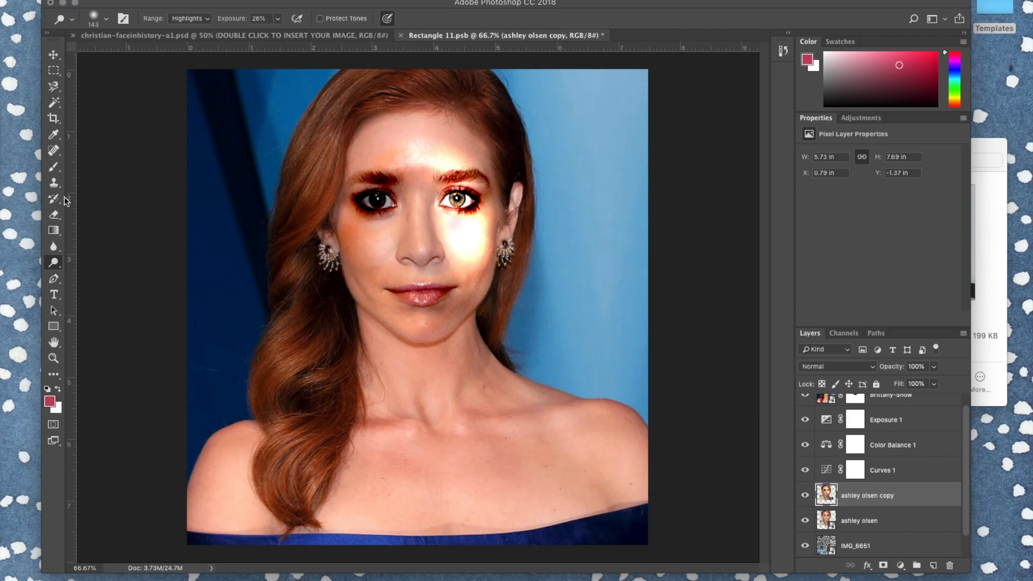
# Delete the dodged and burned ashley olsen copy layer and duplicate the original ashley olsen layer
pyautogui.click(59, 59)
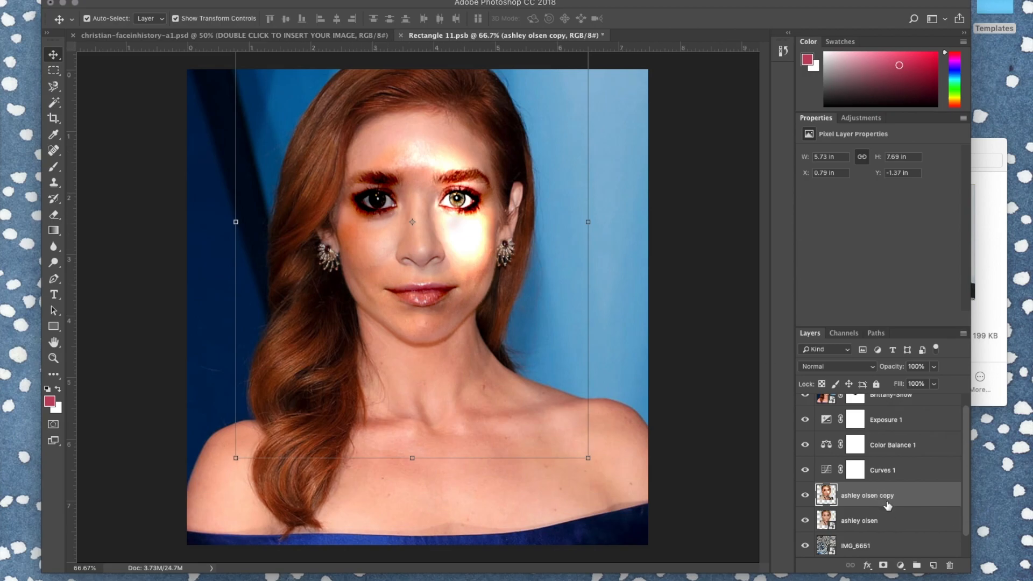
pyautogui.moveTo(908, 496); pyautogui.dragTo(950, 565)
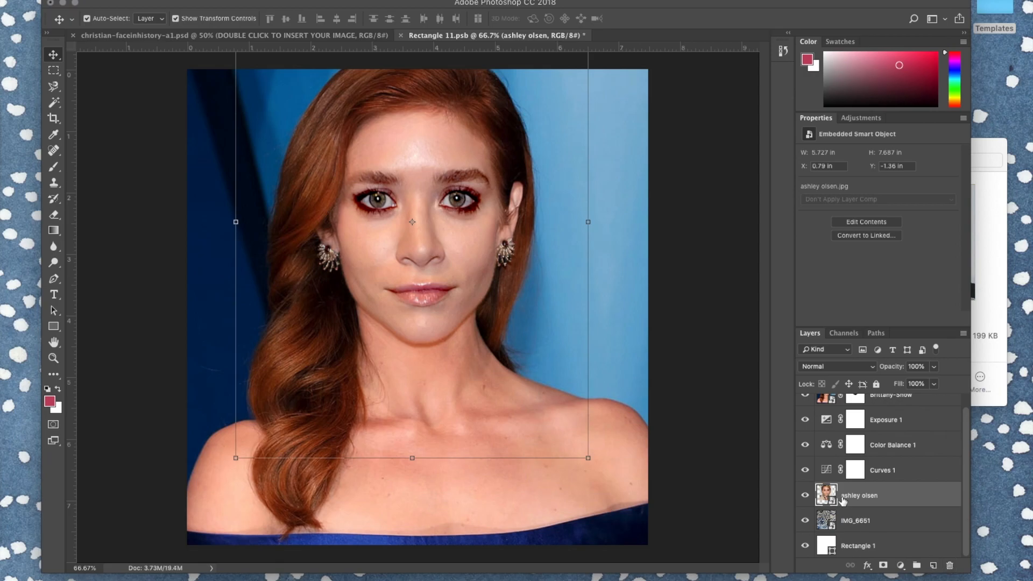
pyautogui.moveTo(883, 496); pyautogui.dragTo(934, 566)
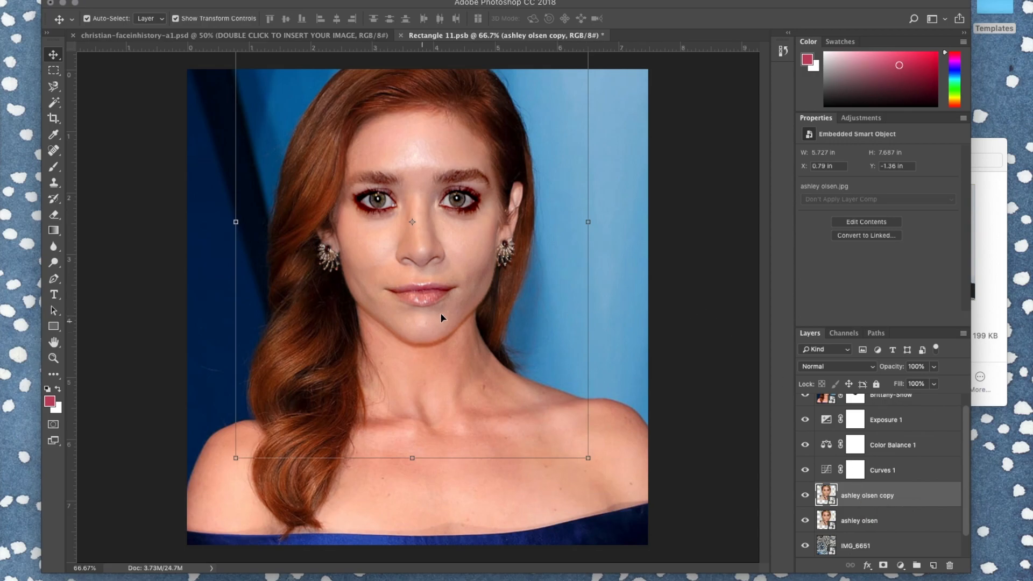
# Save the Rectangle 11.psb smart object contents, check the image in the Polaroid template, and close the smart object document
pyautogui.click(345, 36)
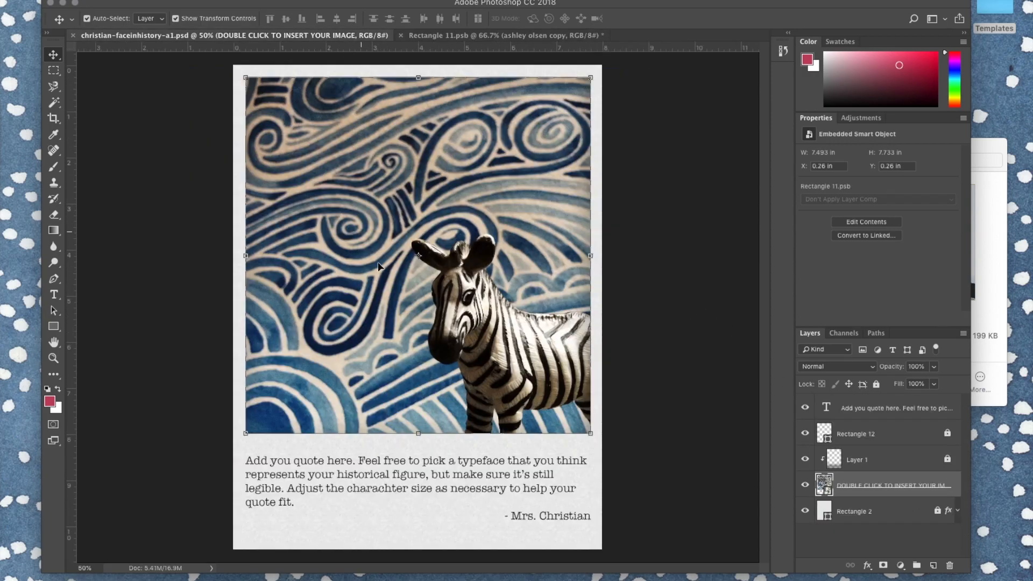
pyautogui.click(499, 36)
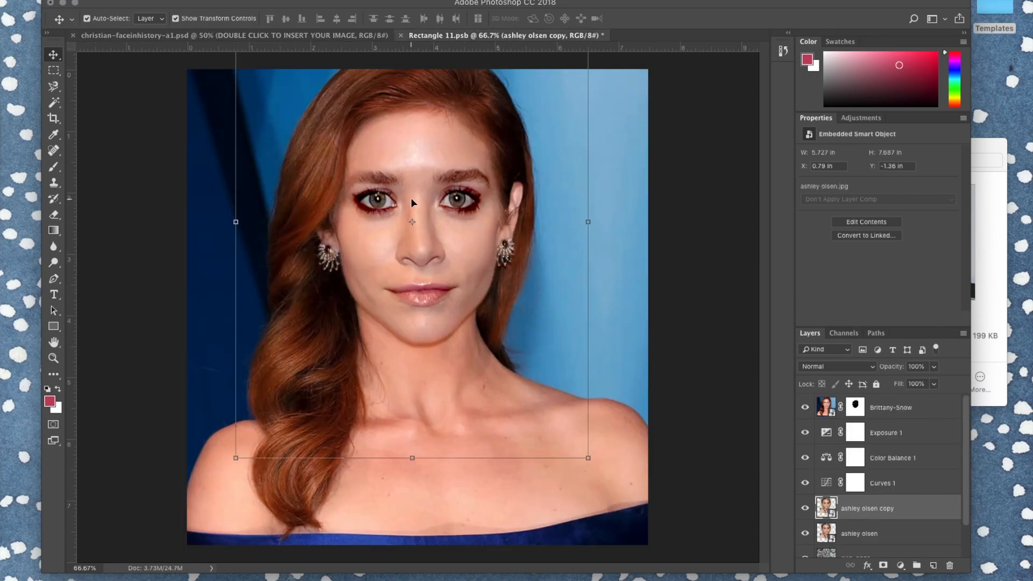
pyautogui.click(111, 1)
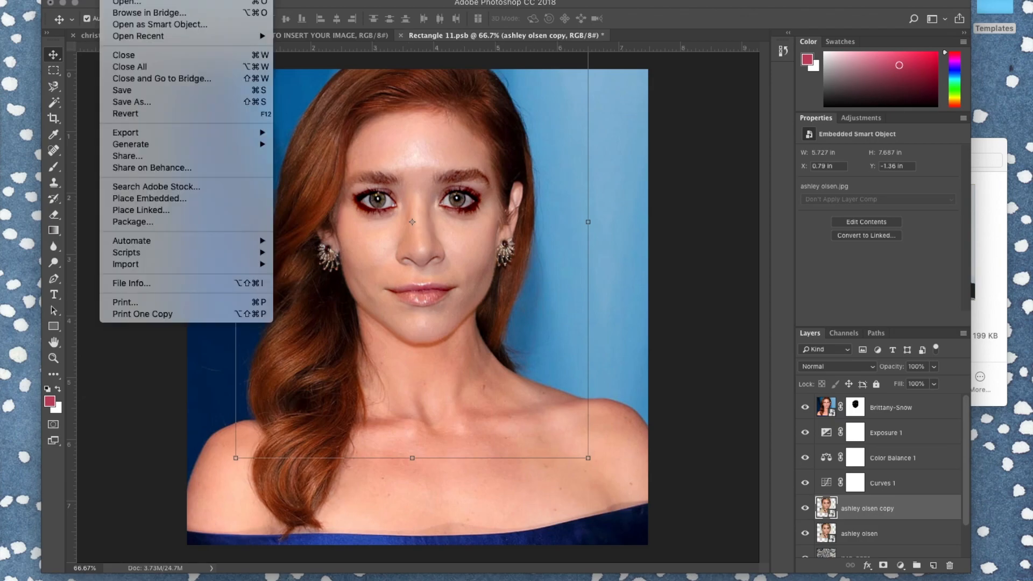
pyautogui.click(136, 93)
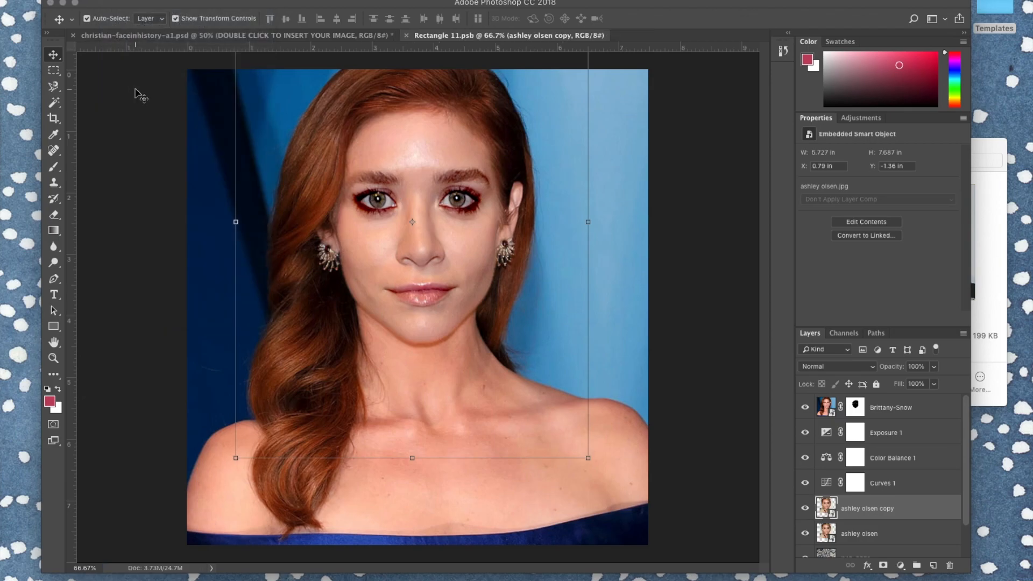
pyautogui.click(339, 34)
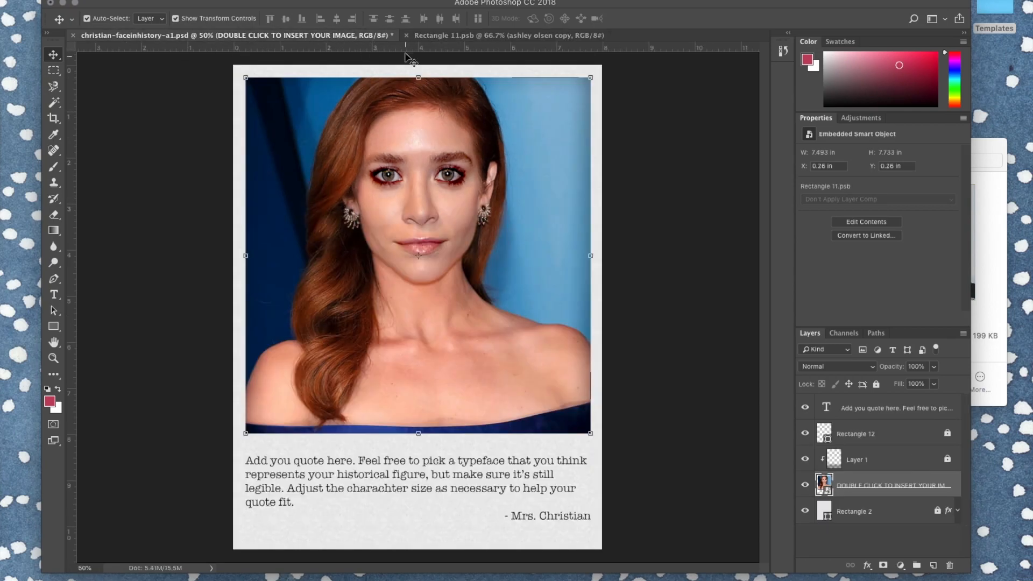
pyautogui.click(406, 36)
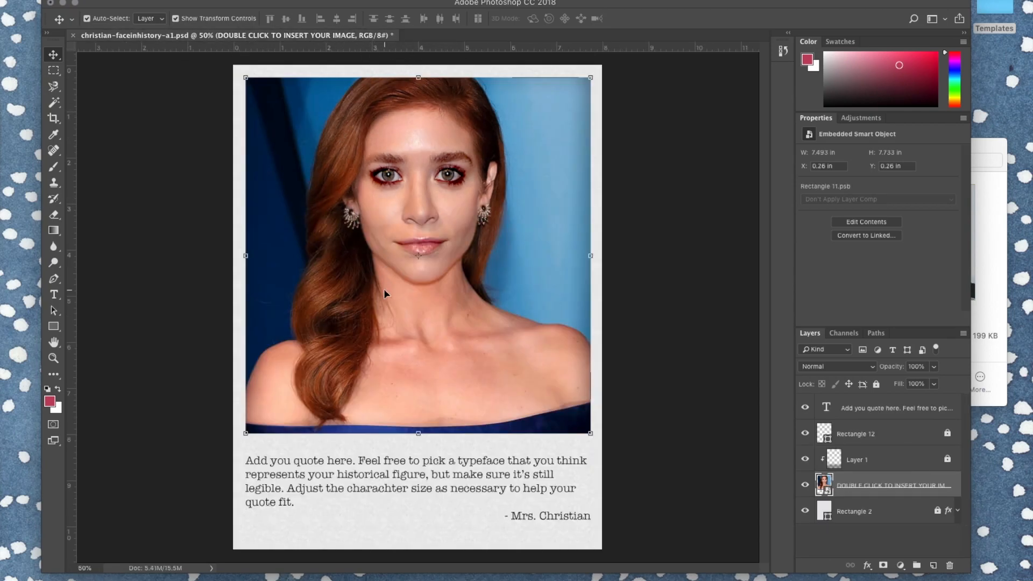
# Reopen the template's image smart object for a check, close it, and save the Polaroid template
pyautogui.doubleClick(825, 485)
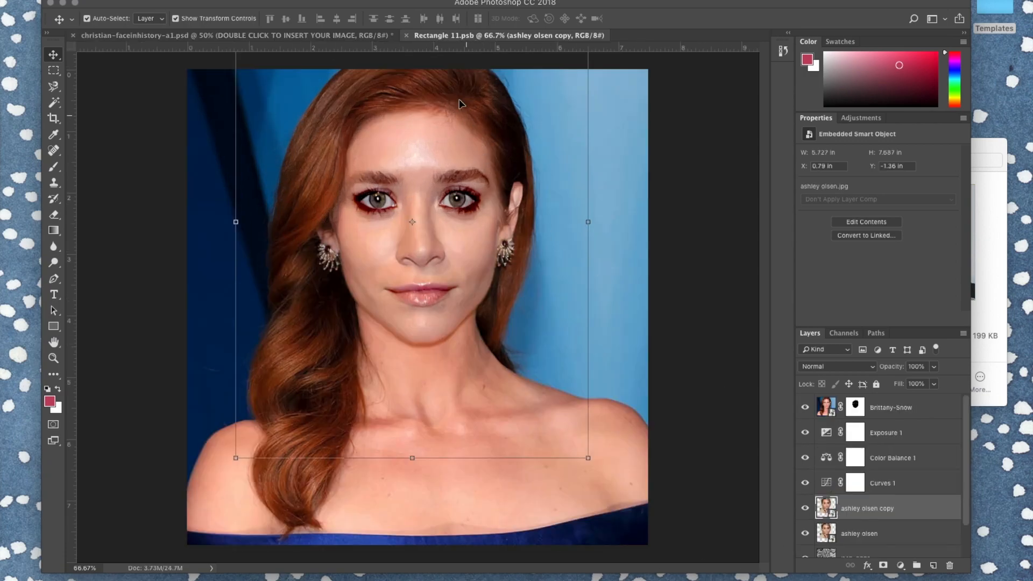
pyautogui.click(406, 35)
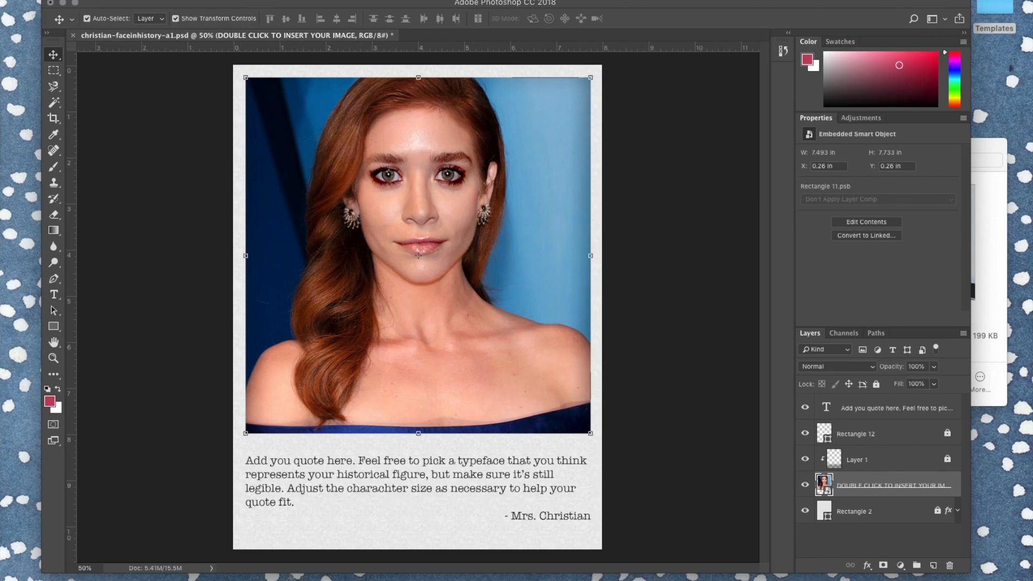
pyautogui.click(133, 92)
# Try the Emily typeface on the placeholder quote and signature text below the portrait
pyautogui.click(886, 407)
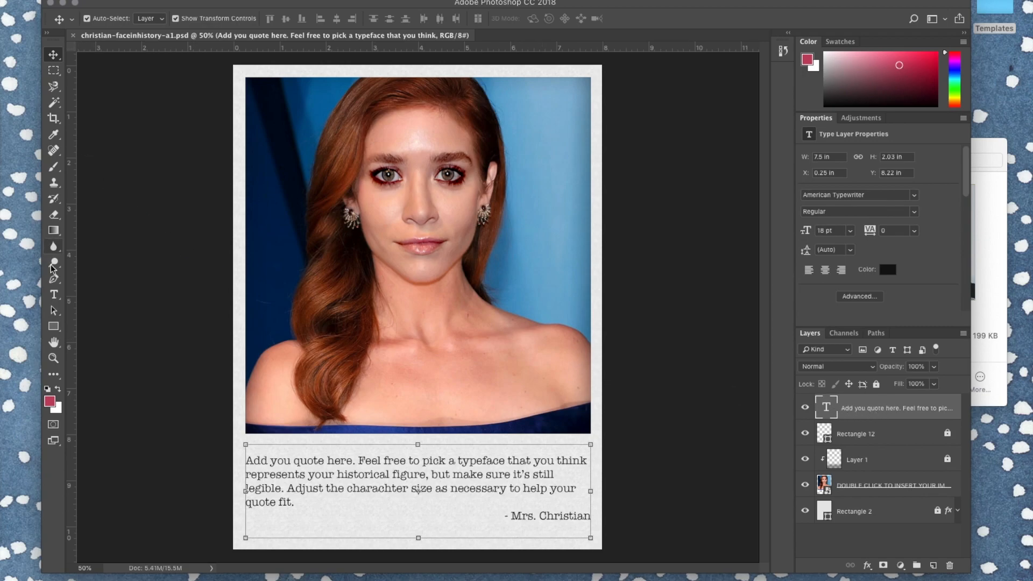
pyautogui.click(53, 297)
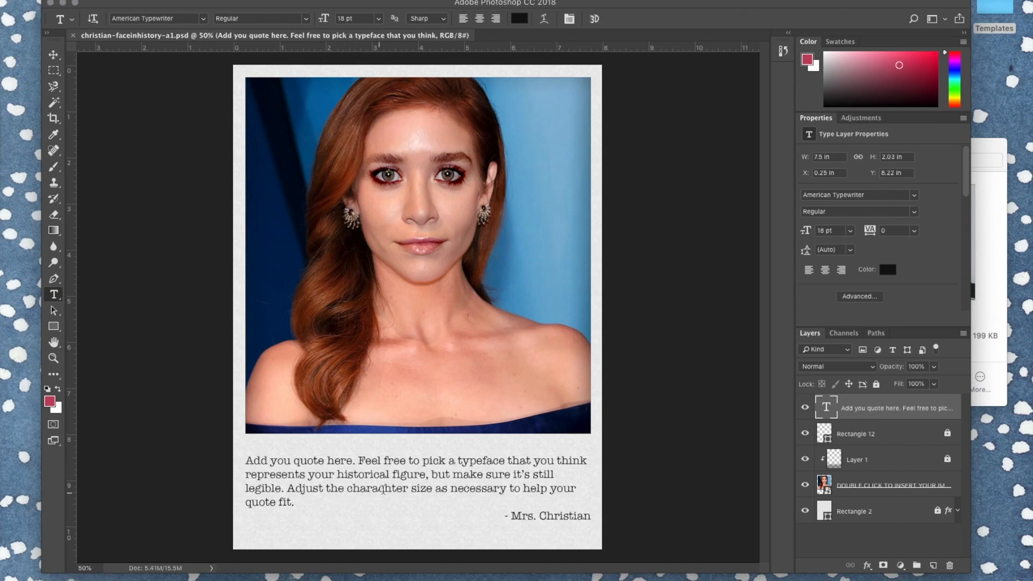
pyautogui.click(436, 491)
pyautogui.click(298, 503)
pyautogui.moveTo(299, 503); pyautogui.dragTo(252, 458)
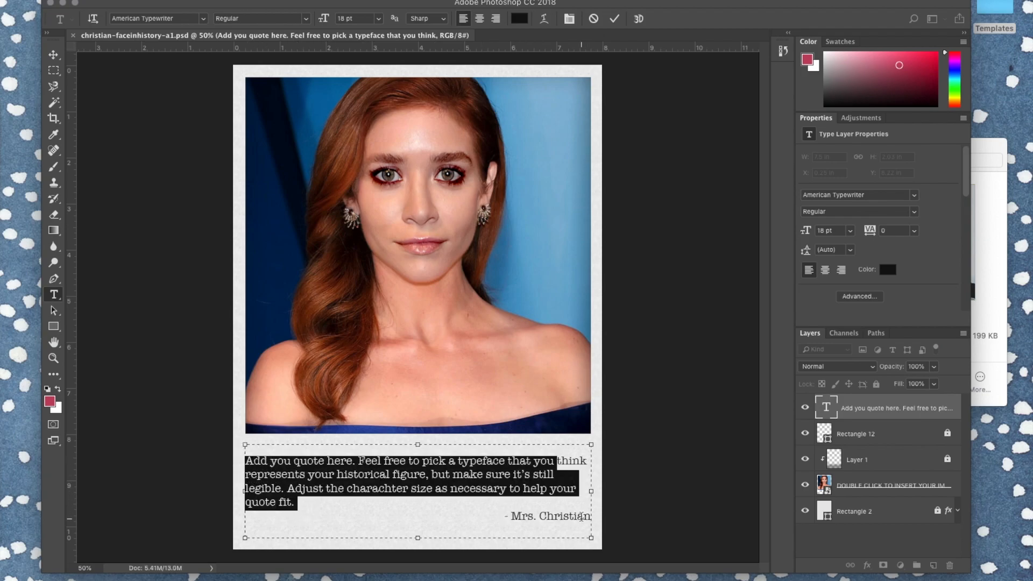
pyautogui.click(582, 517)
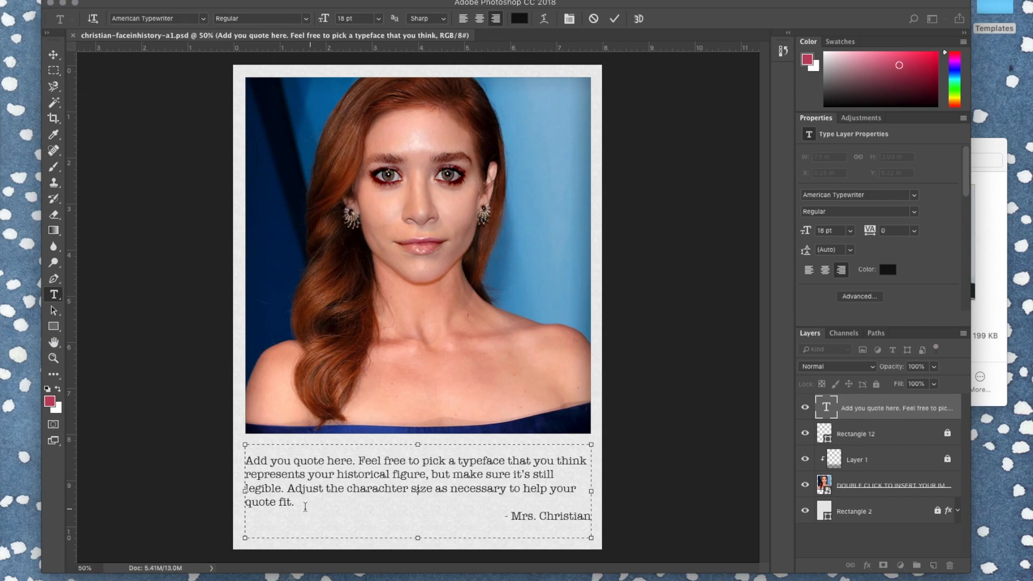
pyautogui.moveTo(246, 458); pyautogui.dragTo(577, 498)
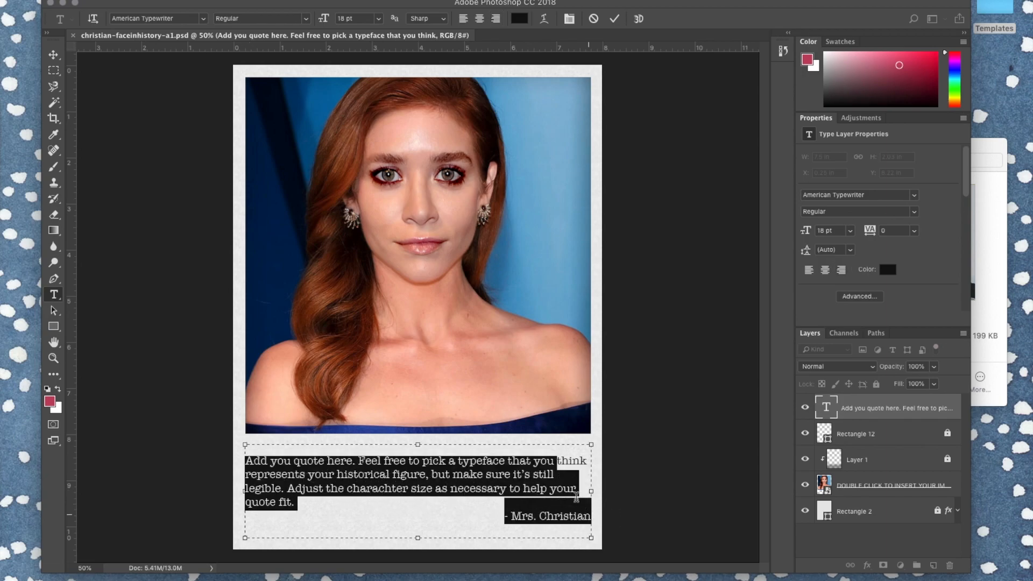
pyautogui.click(205, 18)
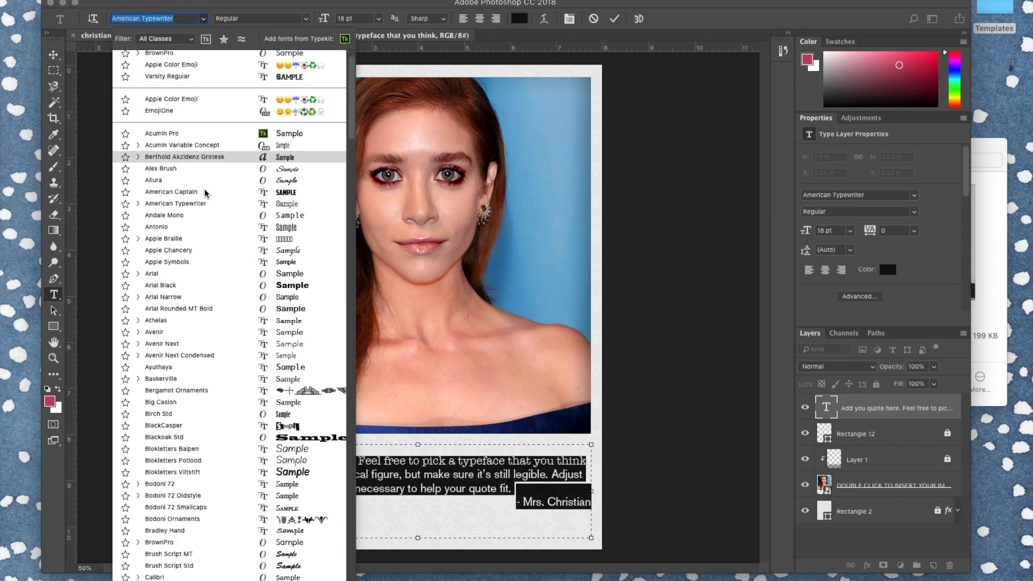
pyautogui.scroll(-3, 220, 371)
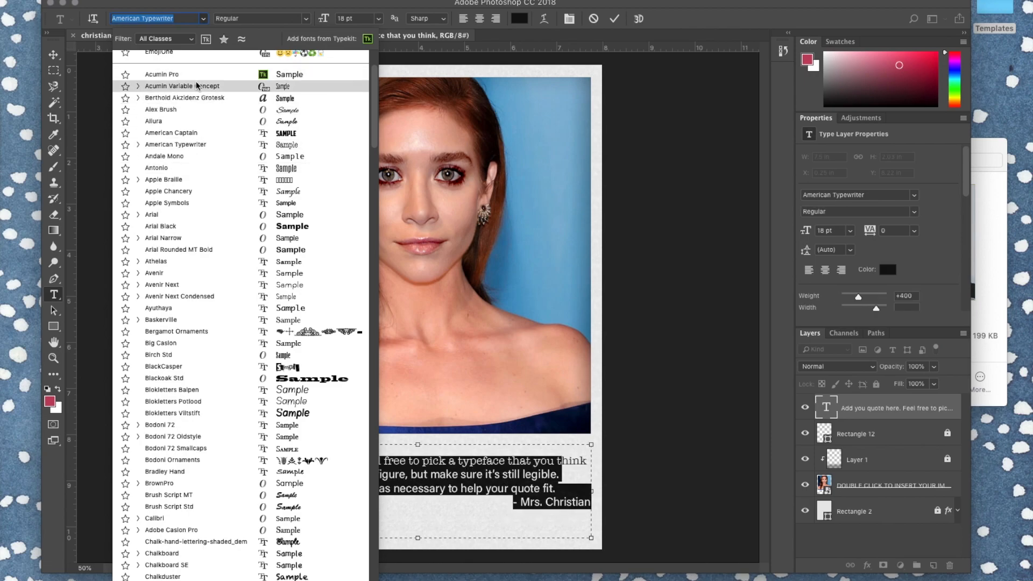
pyautogui.scroll(3, 196, 86)
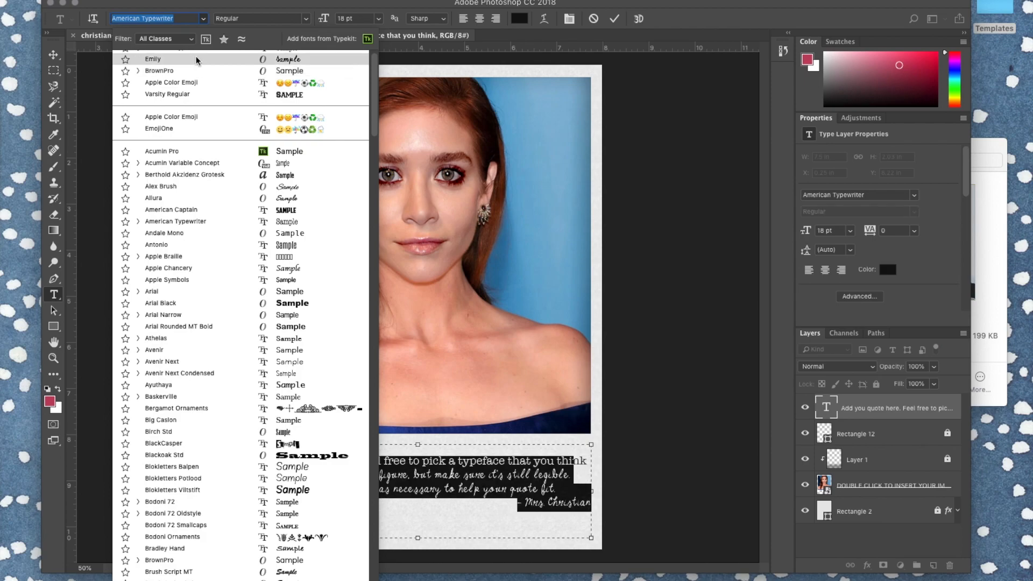
pyautogui.click(196, 61)
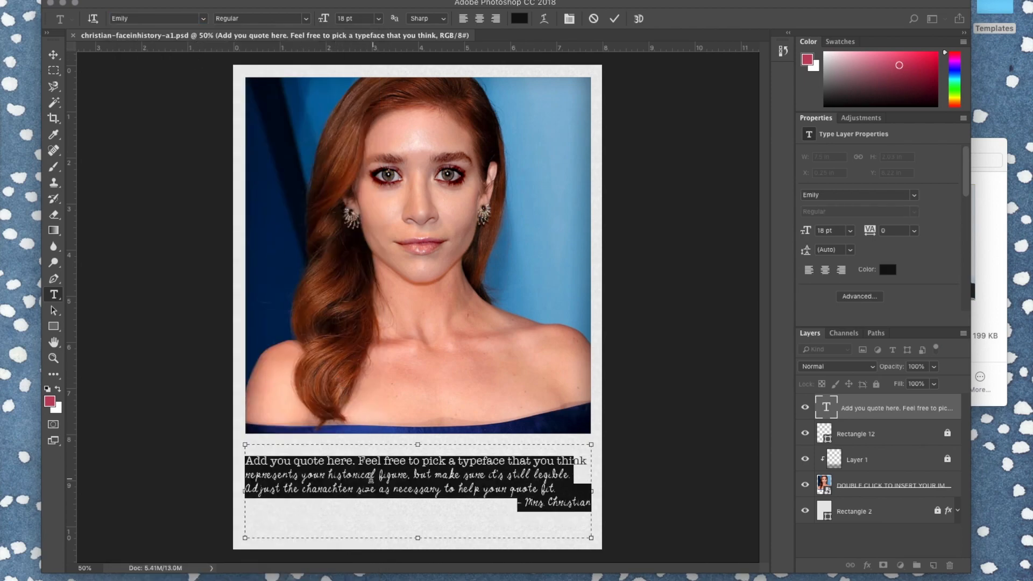
# Try font sizes of 11 pt and 36 pt on the quote text, excluding the signature
pyautogui.click(370, 479)
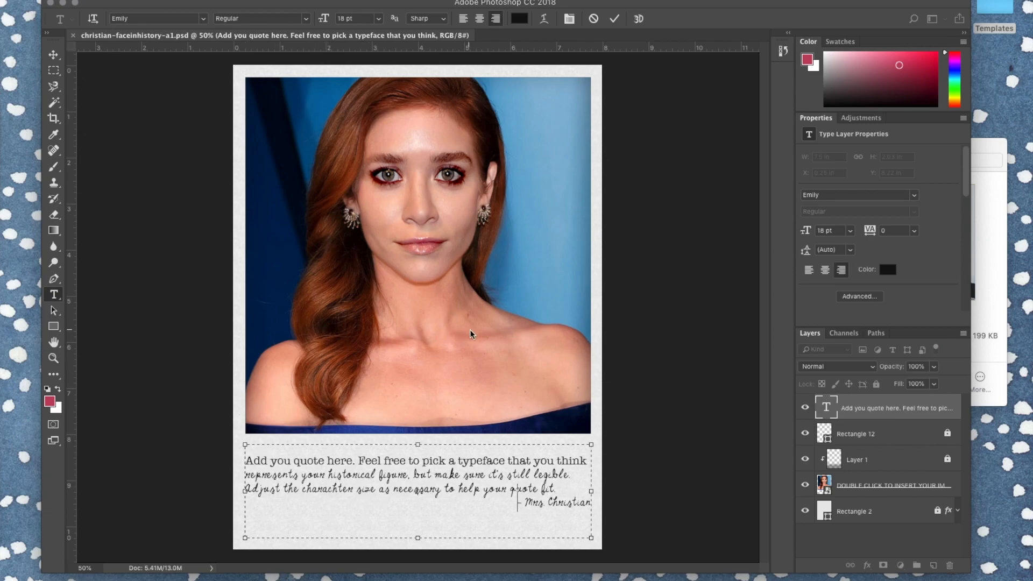
pyautogui.click(378, 19)
pyautogui.click(379, 43)
pyautogui.moveTo(248, 461); pyautogui.dragTo(558, 490)
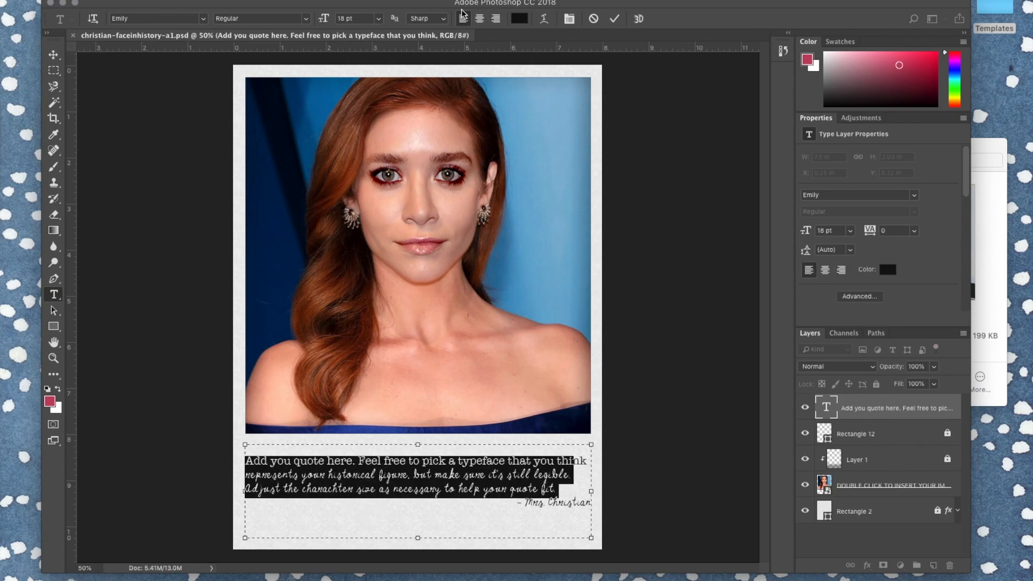
pyautogui.click(381, 19)
pyautogui.click(368, 81)
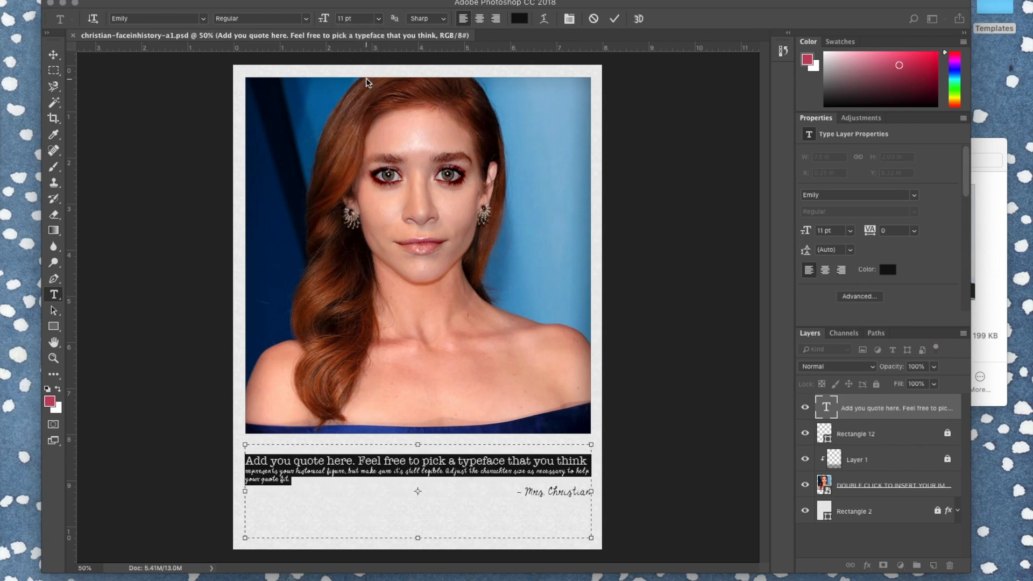
pyautogui.click(379, 18)
pyautogui.click(366, 147)
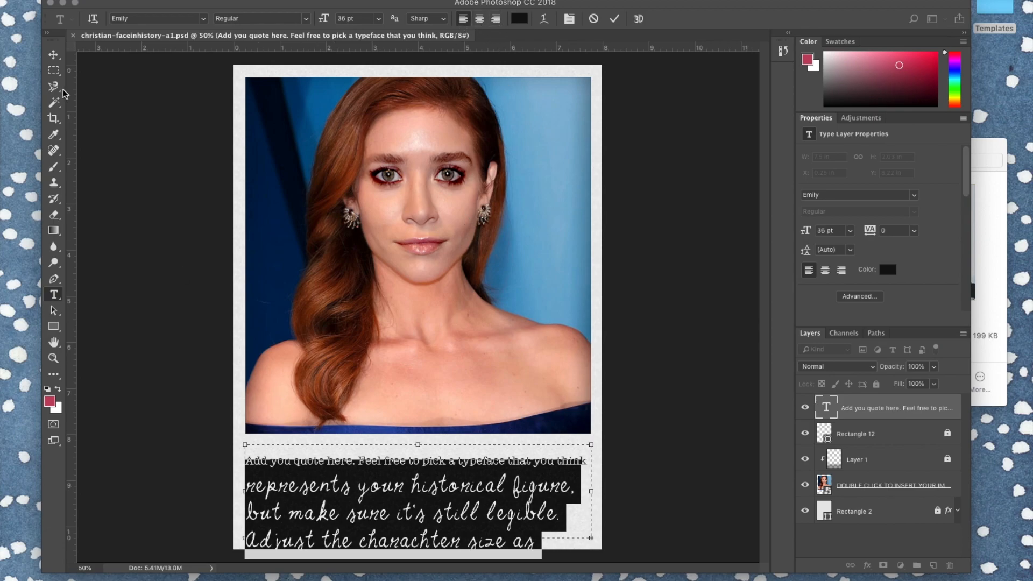
# Undo the typeface and size changes on the quote text and save the Polaroid template
pyautogui.click(52, 54)
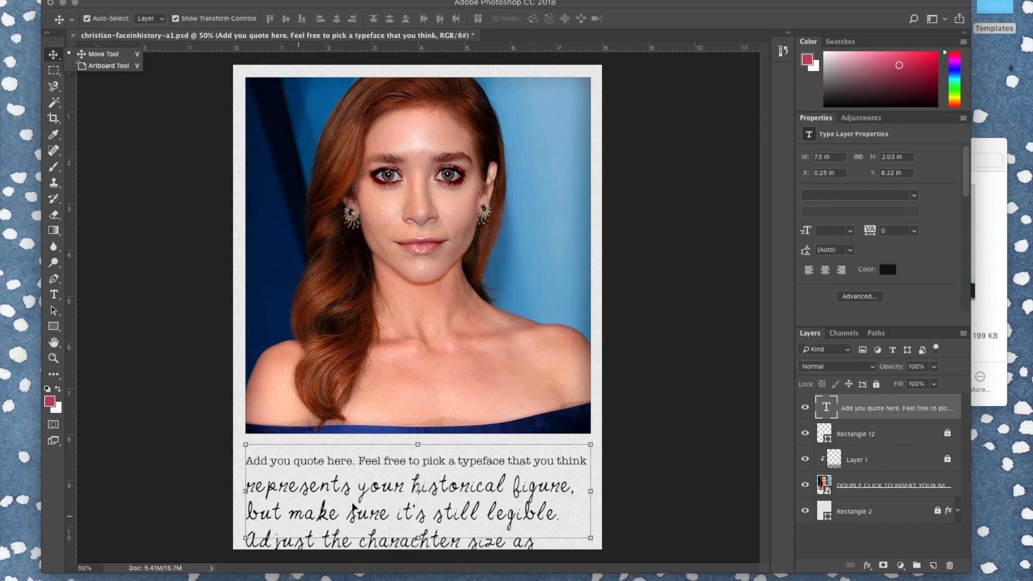
pyautogui.press('super+z')
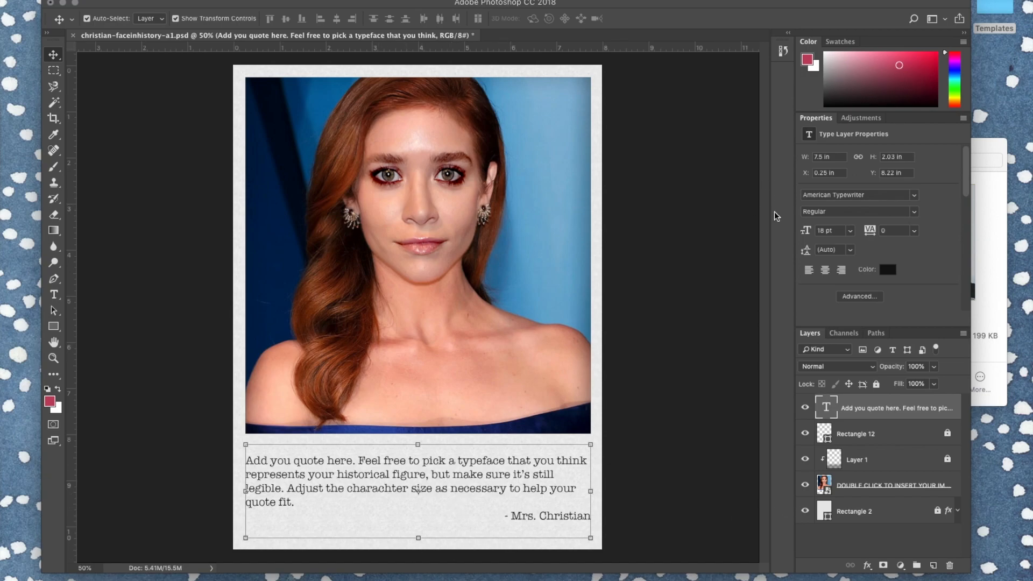
pyautogui.click(691, 193)
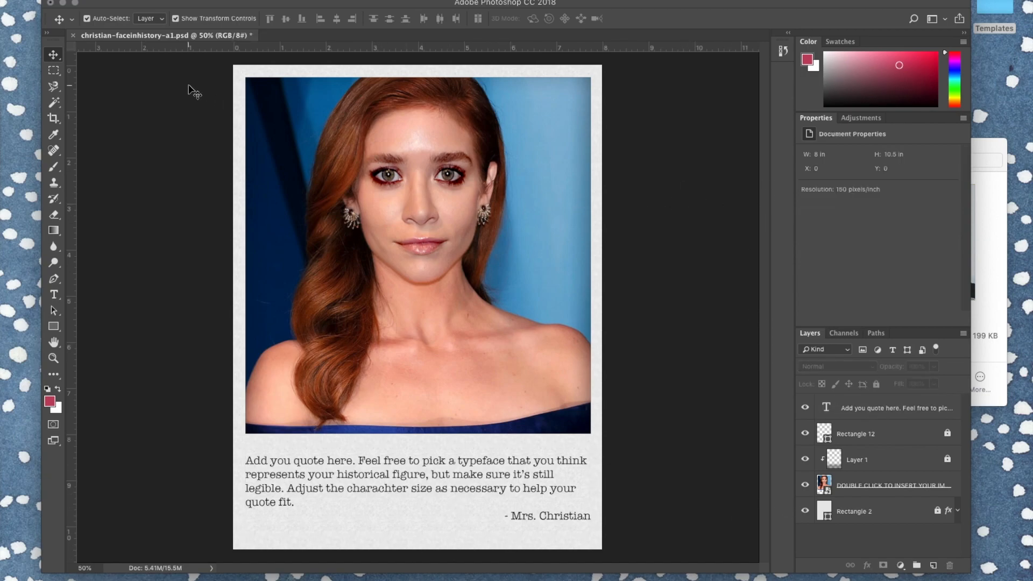
pyautogui.press('super+s')
pyautogui.click(53, 295)
pyautogui.click(357, 488)
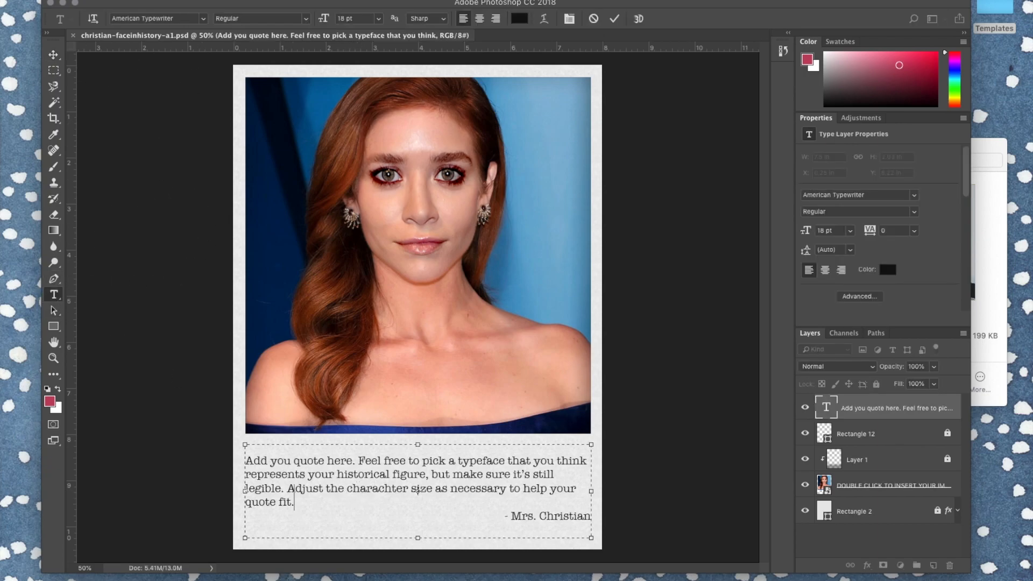
pyautogui.click(231, 0)
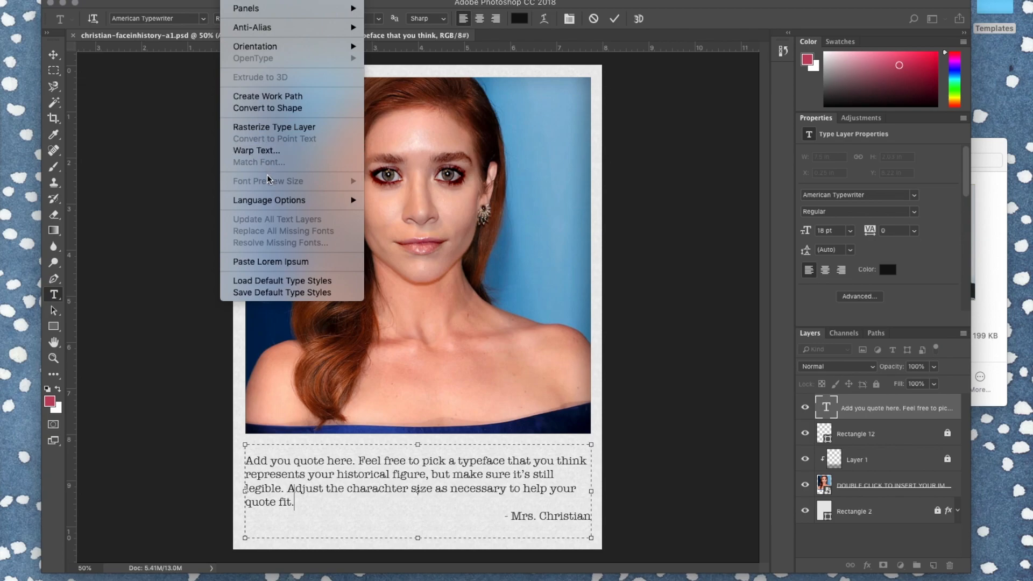
pyautogui.moveTo(253, 10)
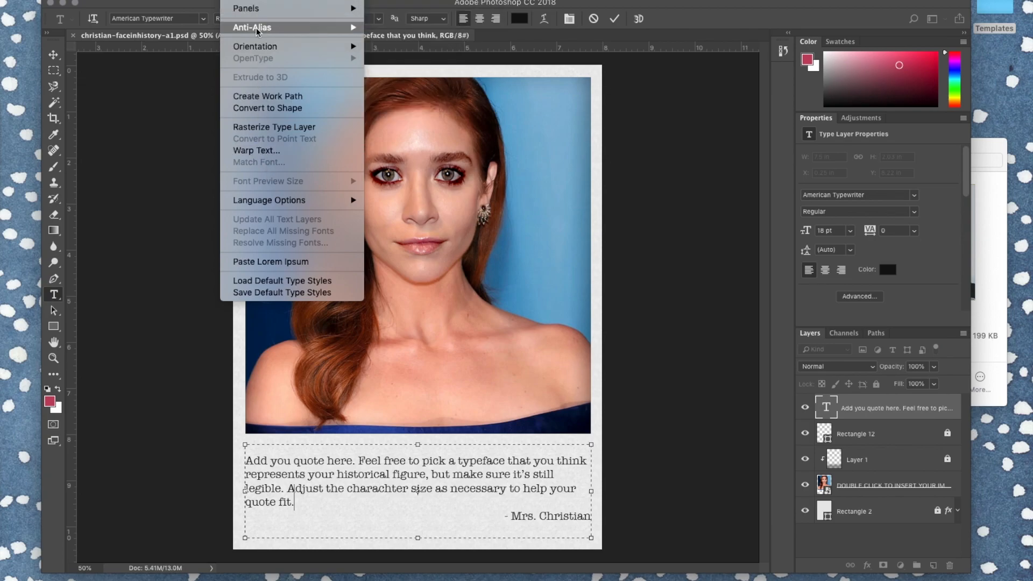
pyautogui.moveTo(260, 50)
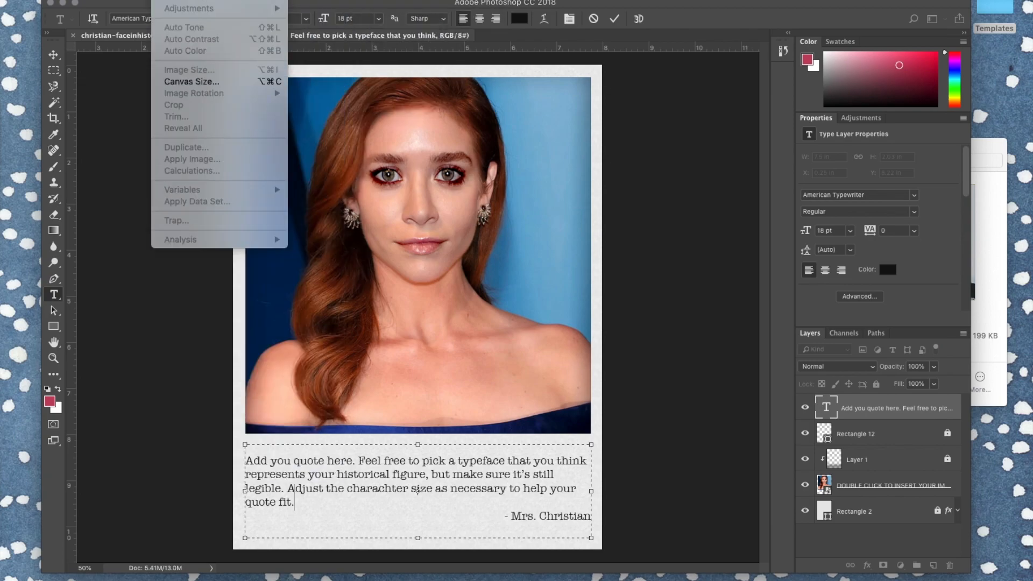
pyautogui.moveTo(136, 0)
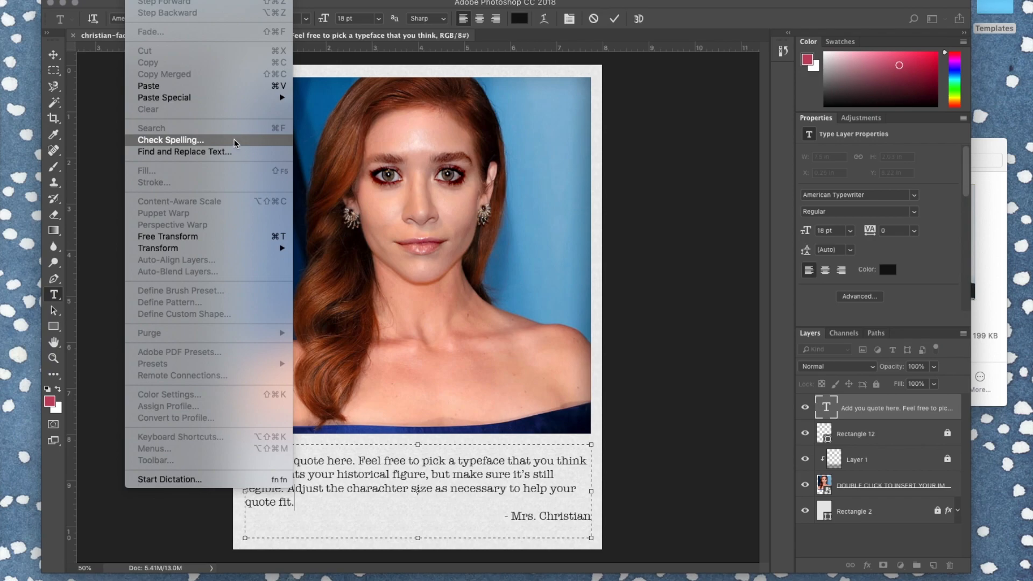
pyautogui.click(54, 56)
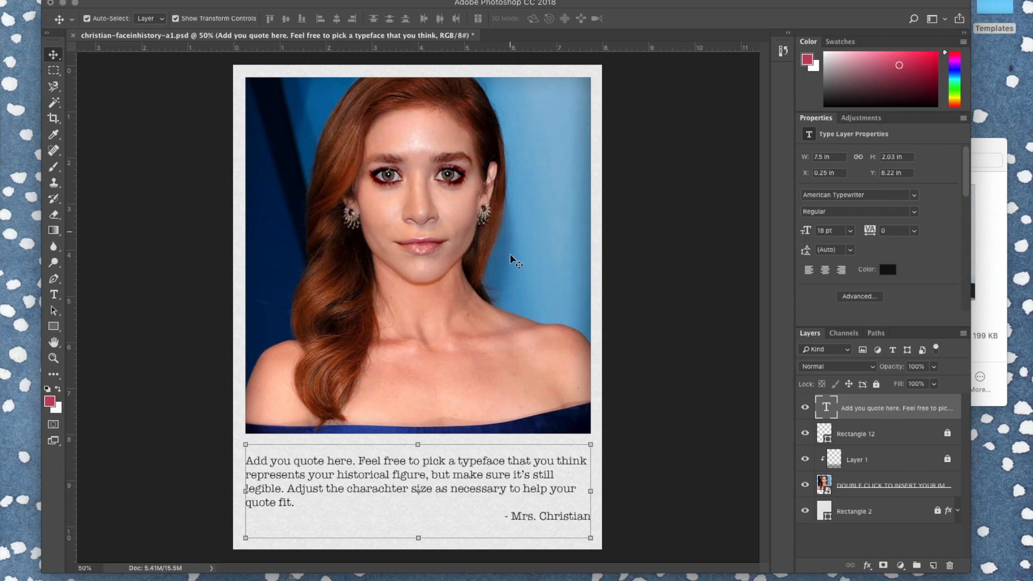
# Save a JPEG copy of the template in the Face Blending (FIH) folder at quality 12 (Maximum) with Baseline ("Standard") format
pyautogui.click(111, 0)
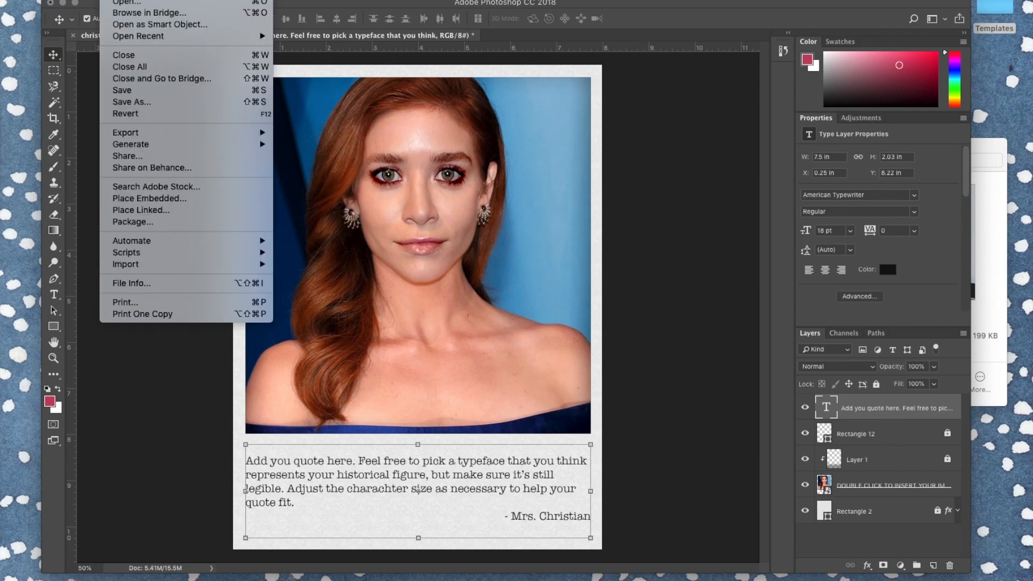
pyautogui.click(131, 103)
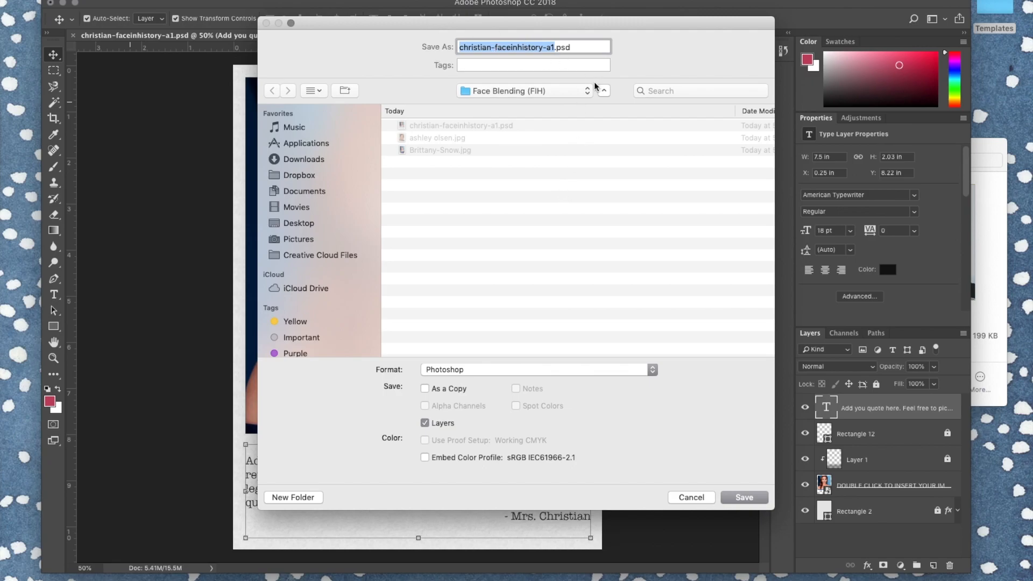
pyautogui.click(651, 370)
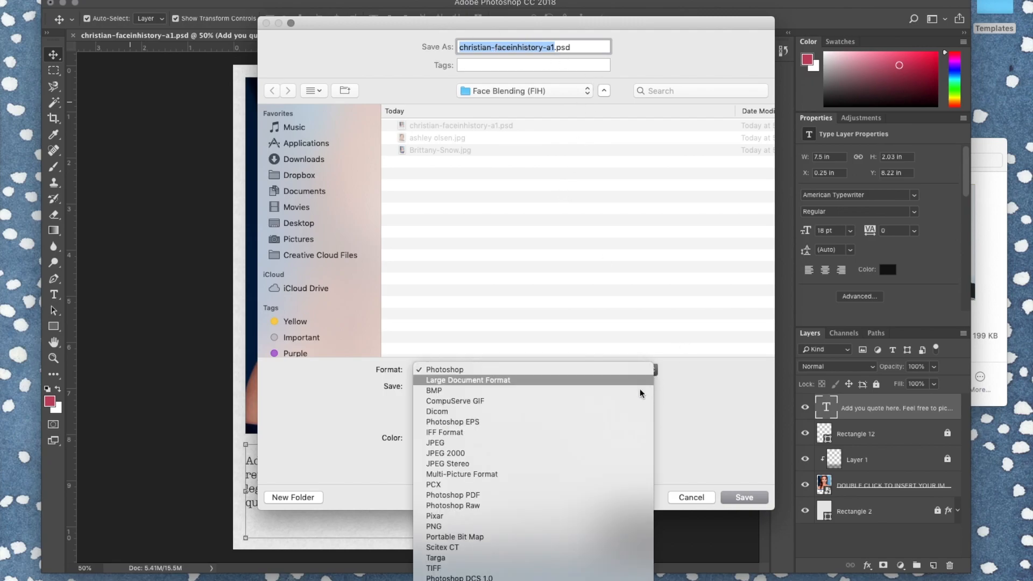
pyautogui.click(579, 442)
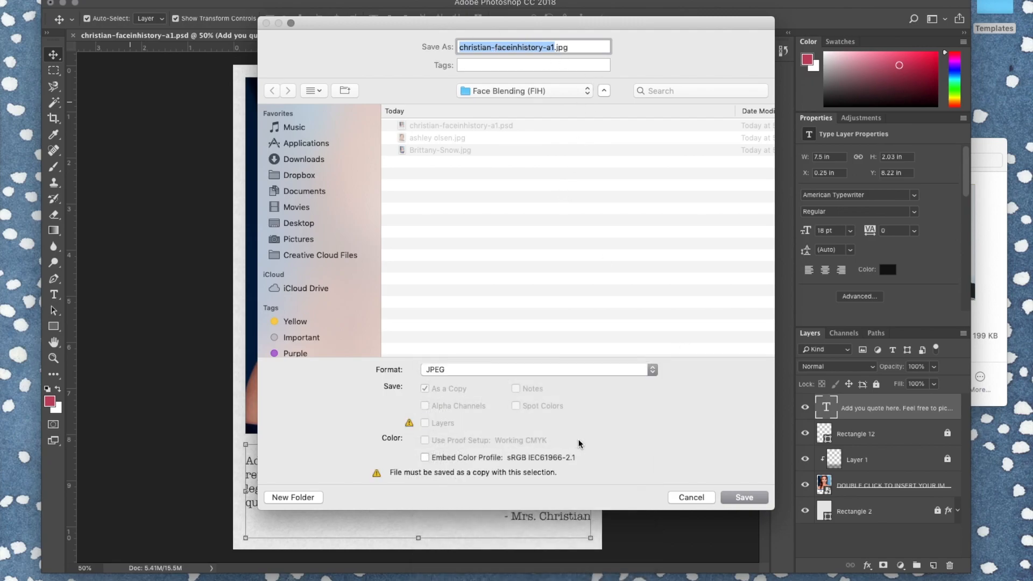
pyautogui.click(744, 496)
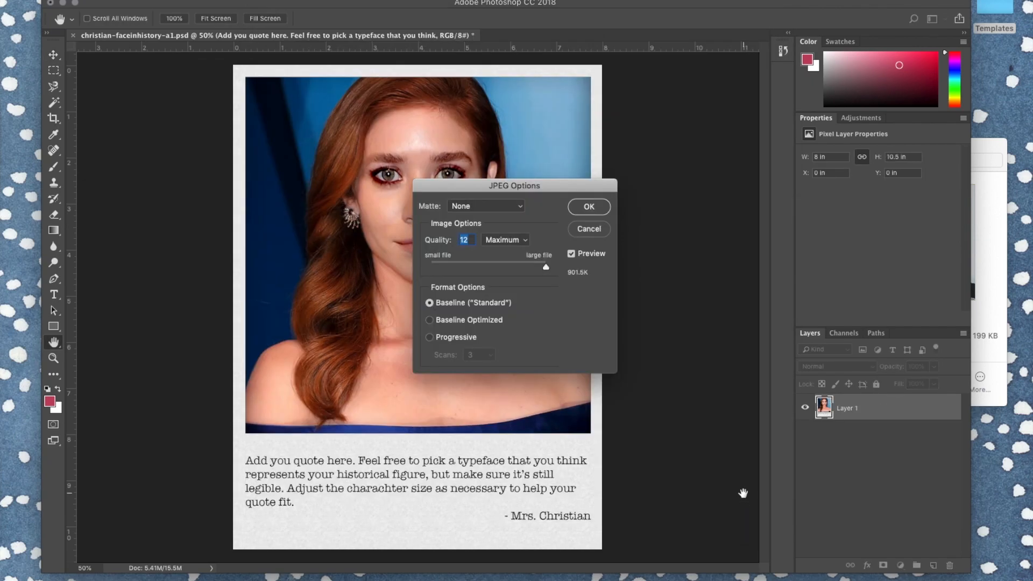
pyautogui.click(588, 207)
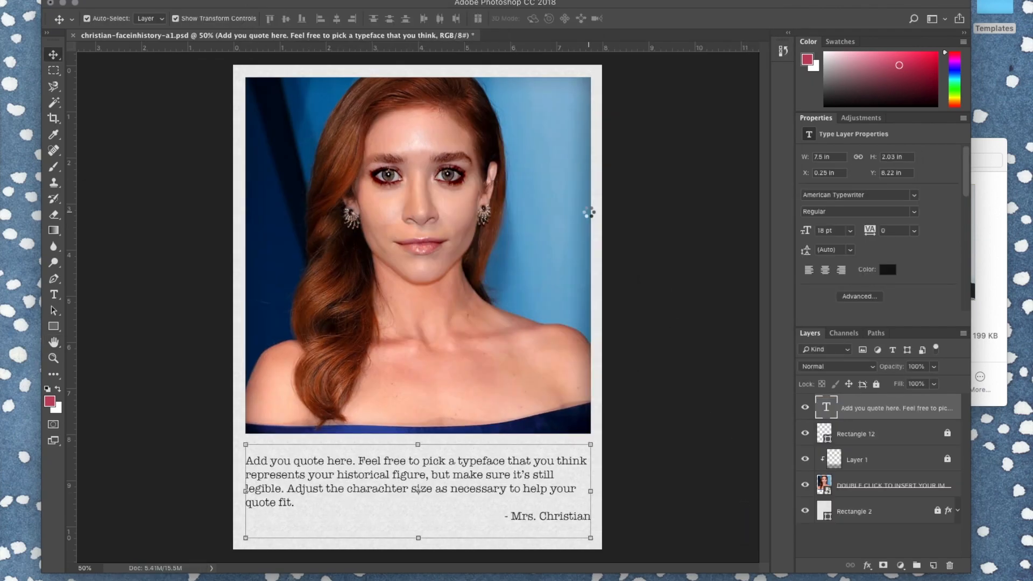